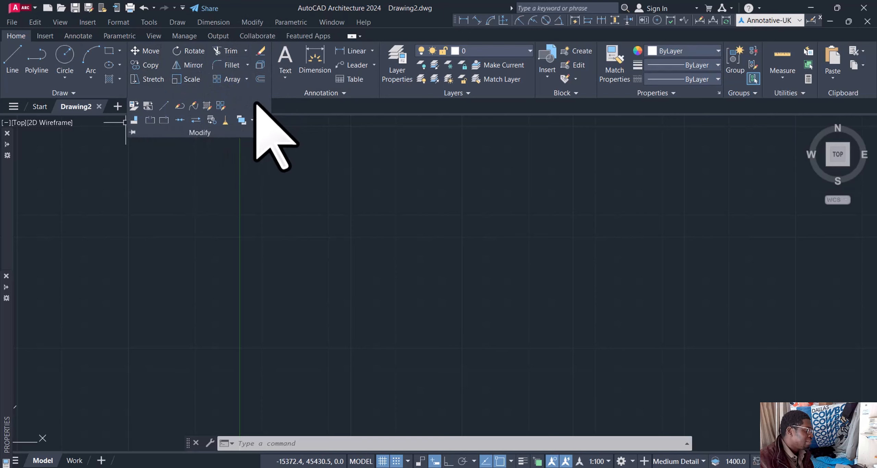
Review which commands can be added to the Quick Access Toolbar, leaving the selection as it is.
click(333, 187)
click(279, 170)
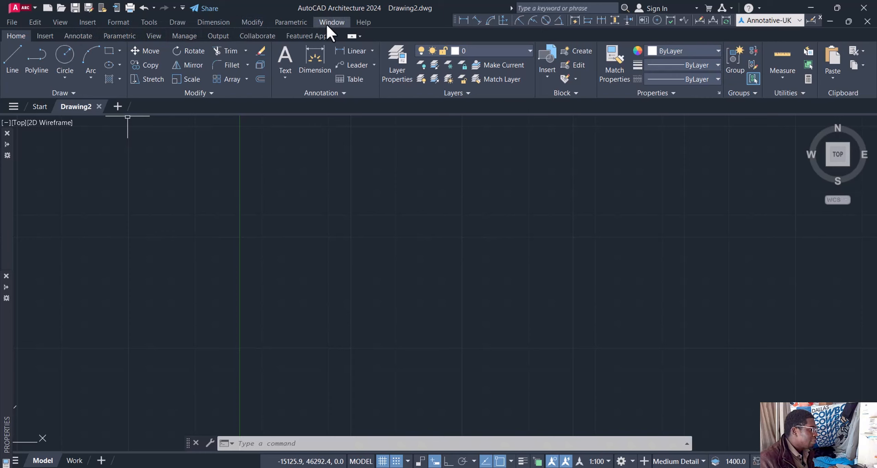
click(182, 8)
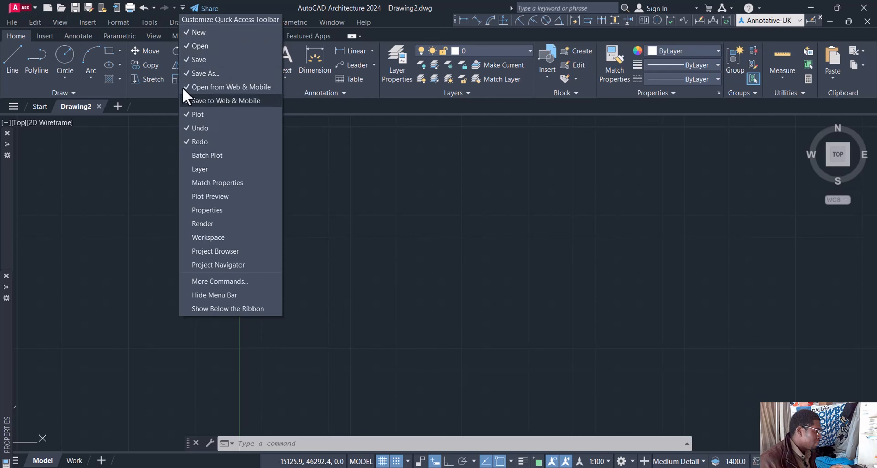
click(184, 96)
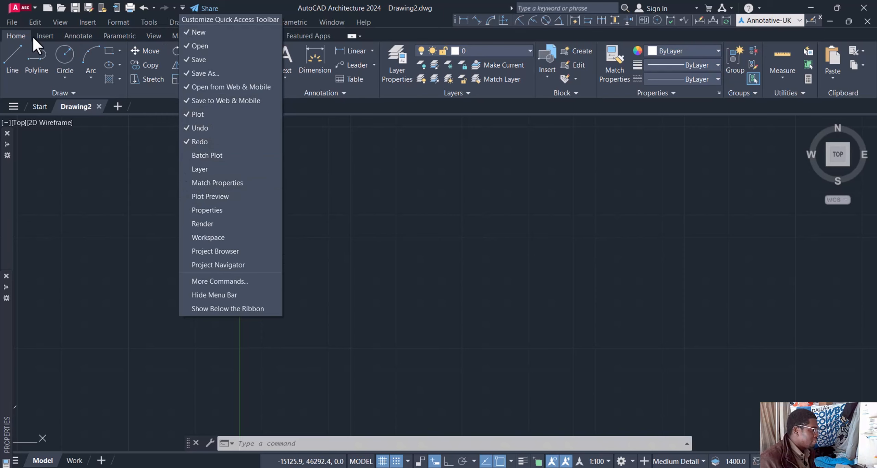
click(29, 22)
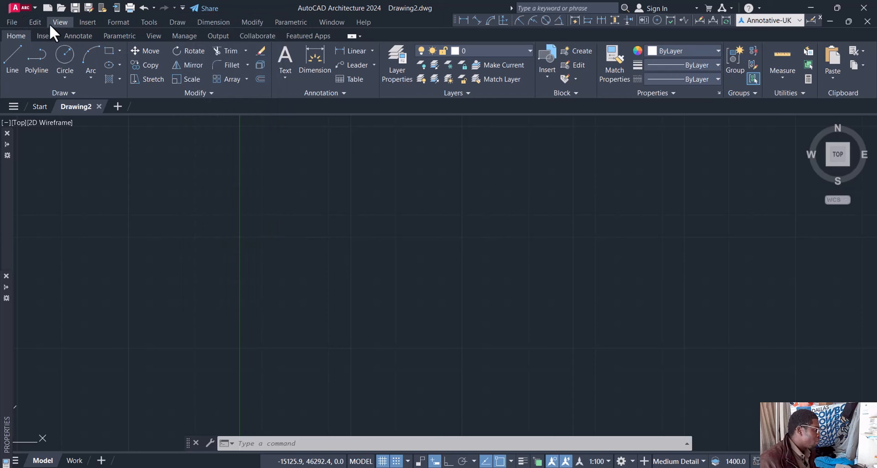
Review the available file commands and the insert commands, including the options for creating layouts.
click(12, 22)
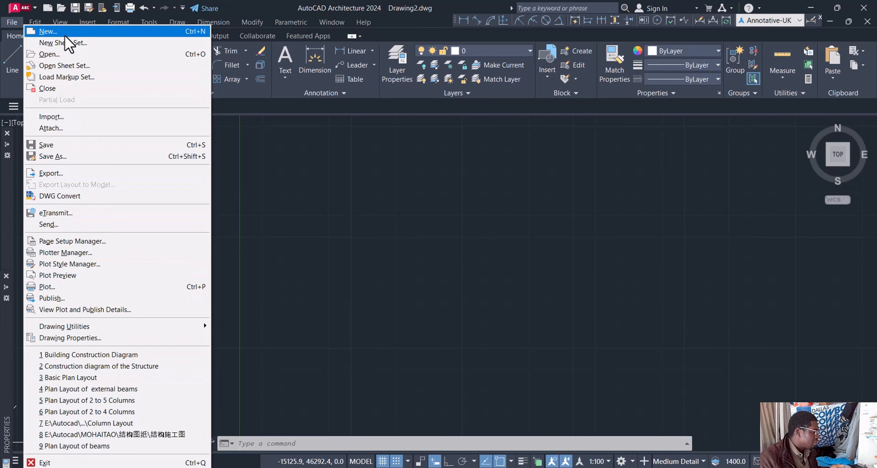
key(Escape)
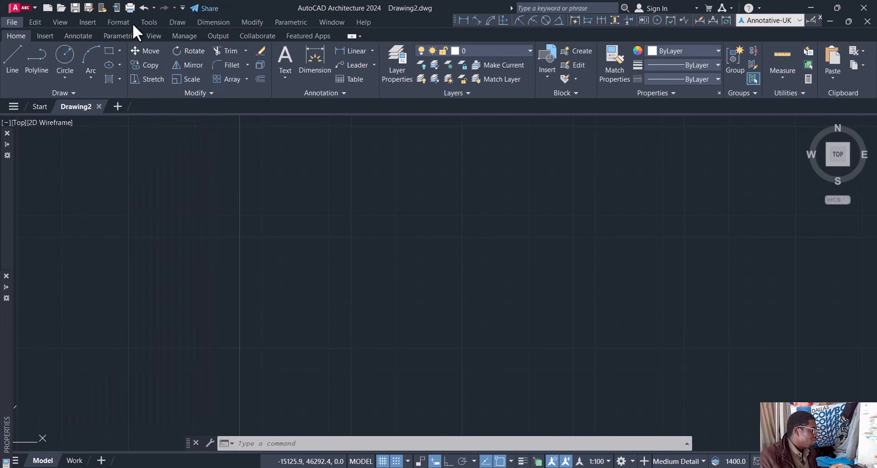
mouse_move(16, 23)
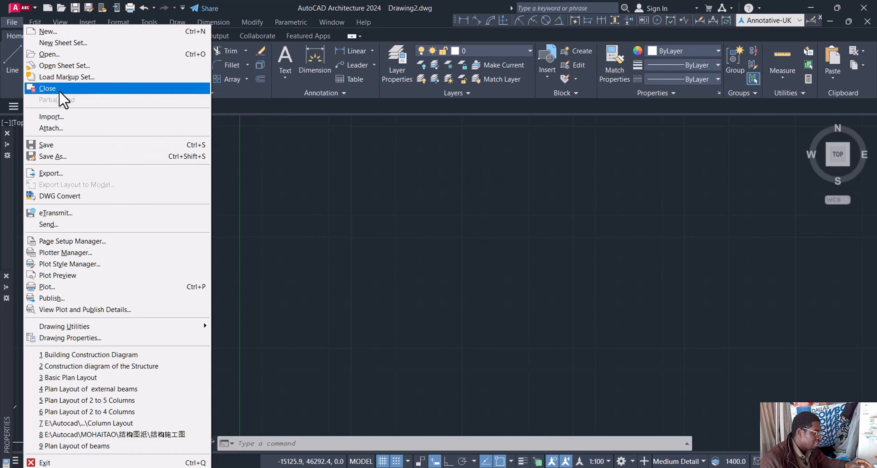
click(429, 274)
click(430, 273)
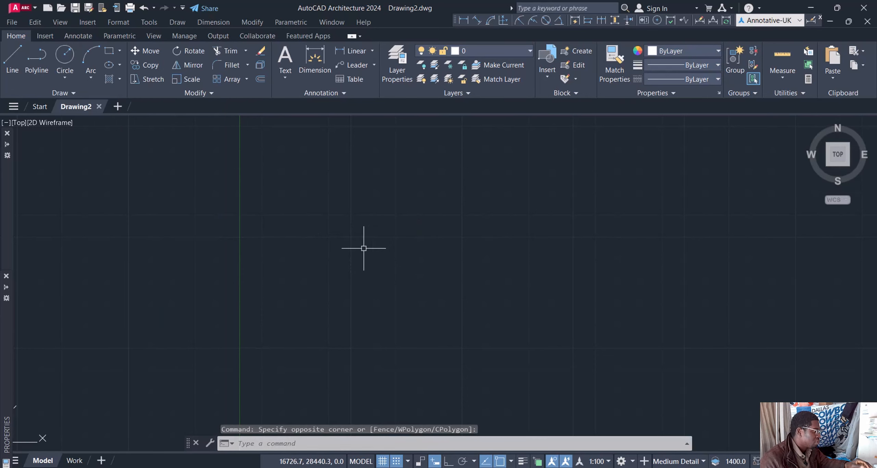
click(89, 23)
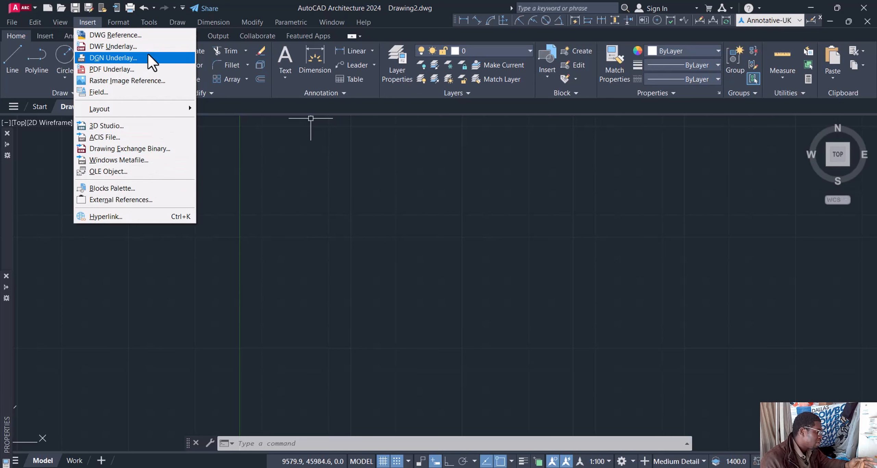
mouse_move(136, 113)
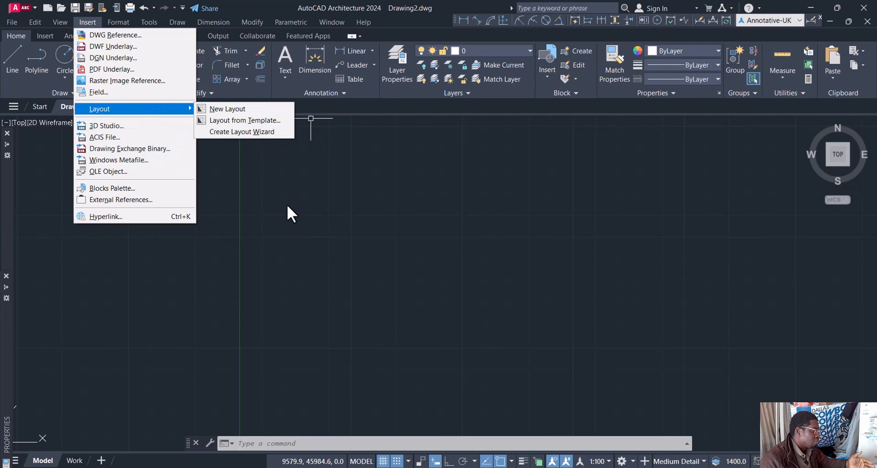
click(328, 247)
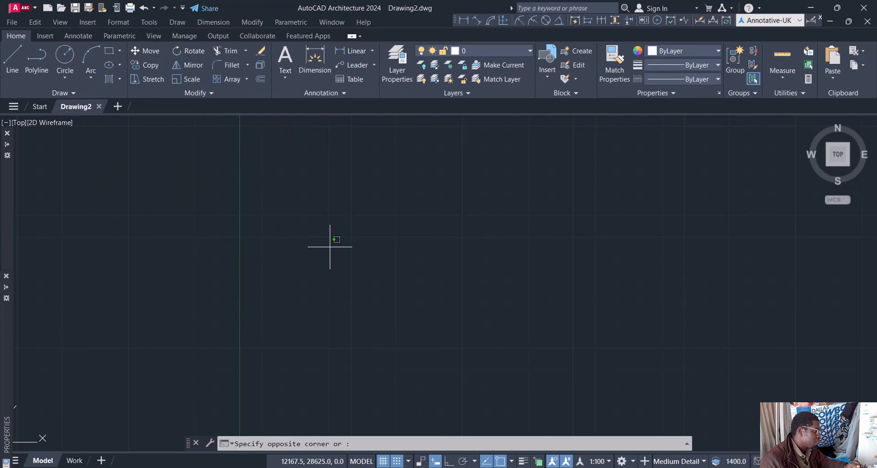
click(279, 196)
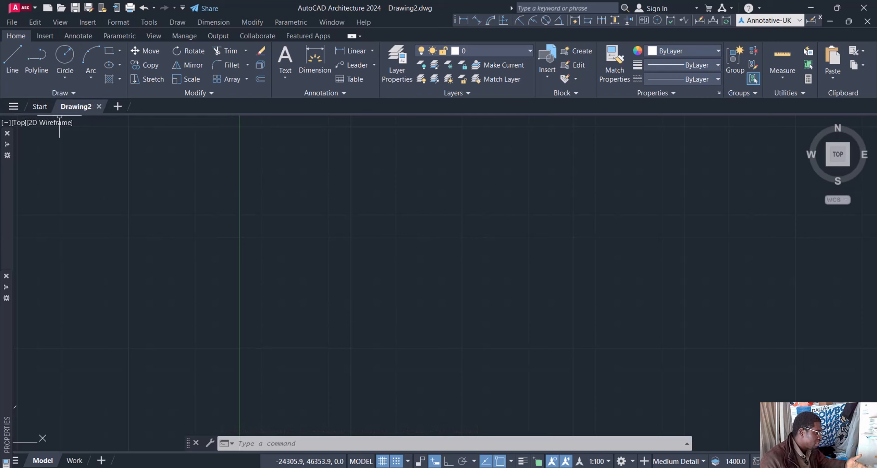
Create a new blank drawing, close it again and return to the model space of Drawing2.
click(13, 108)
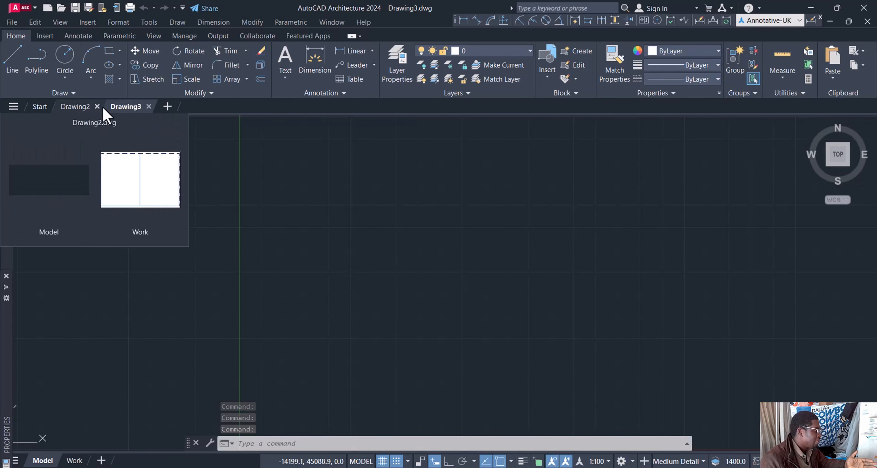
mouse_move(130, 110)
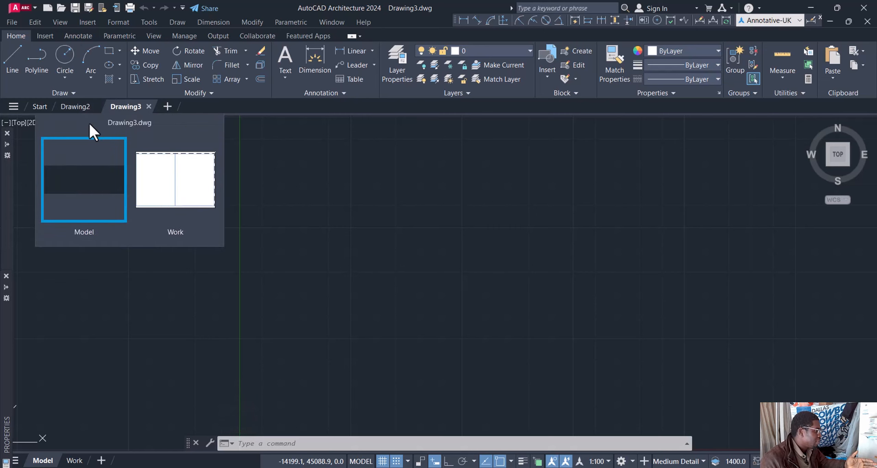
click(14, 107)
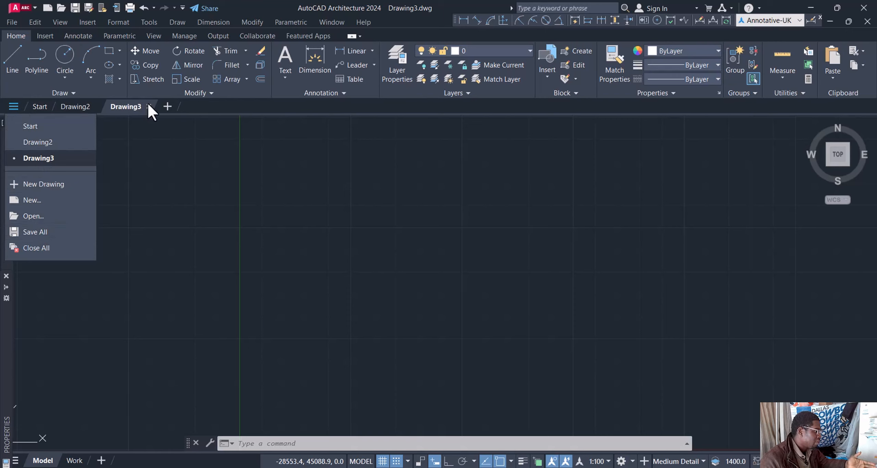
mouse_move(148, 105)
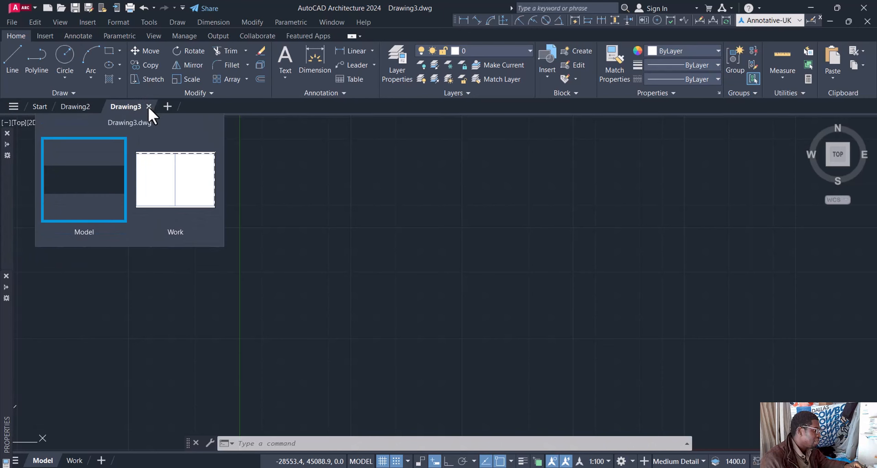
click(148, 106)
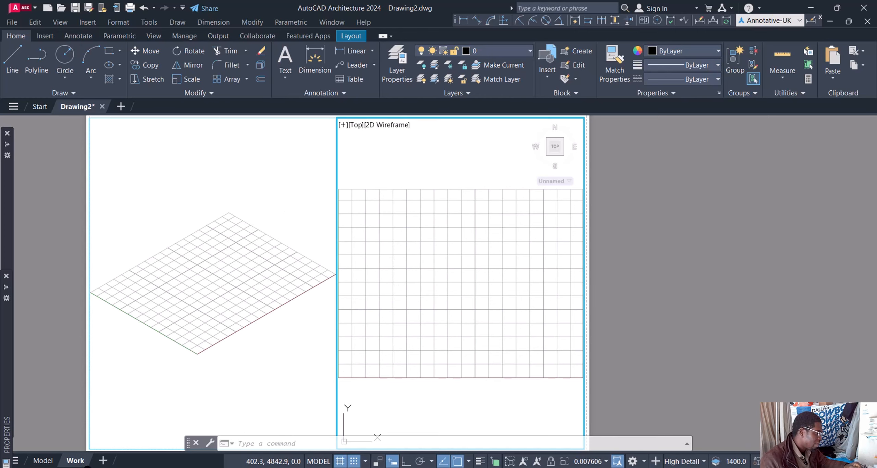
click(43, 461)
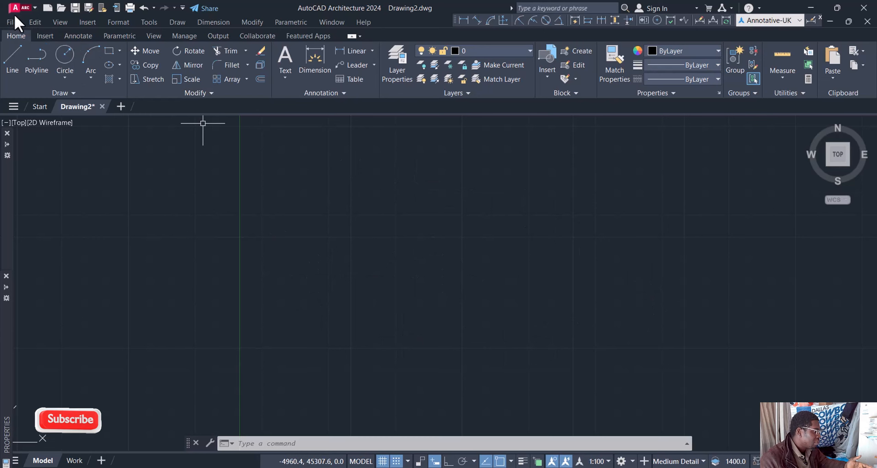
Open the program options and choose AutoCAD 2018 Drawing (*.dwg) as the default file save format.
click(21, 8)
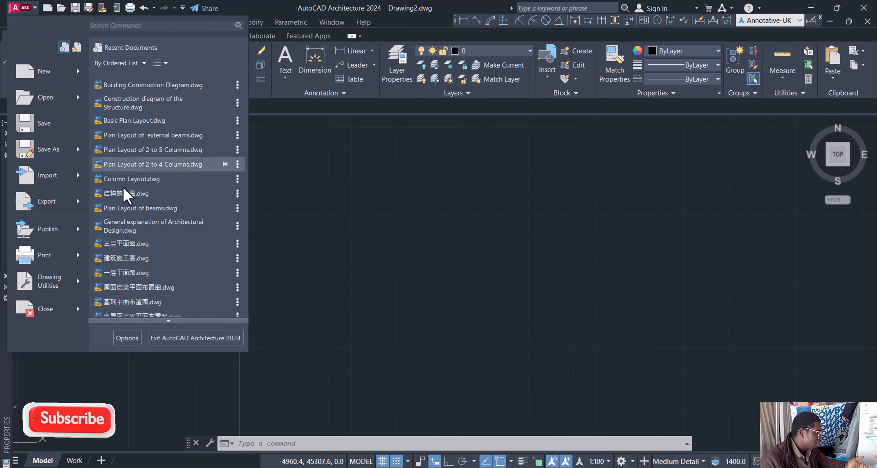
click(130, 338)
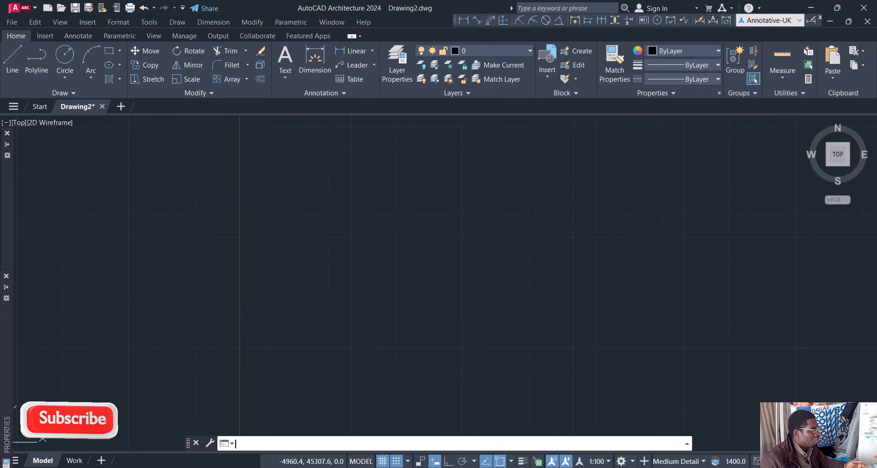
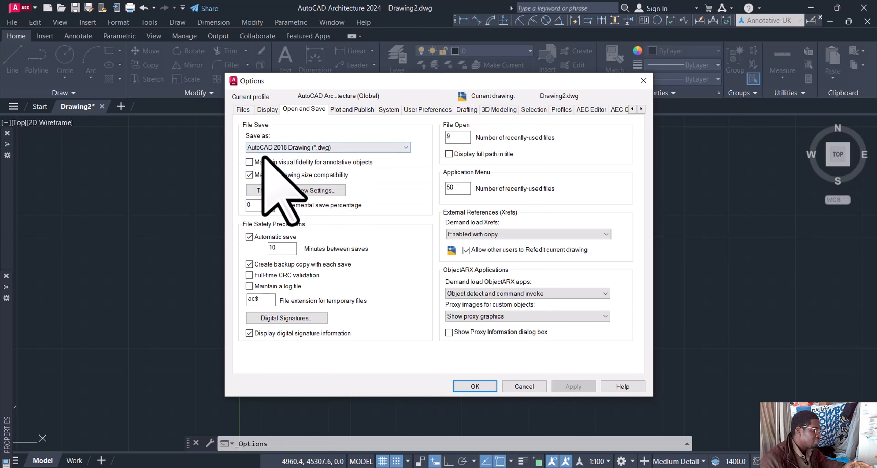
click(341, 150)
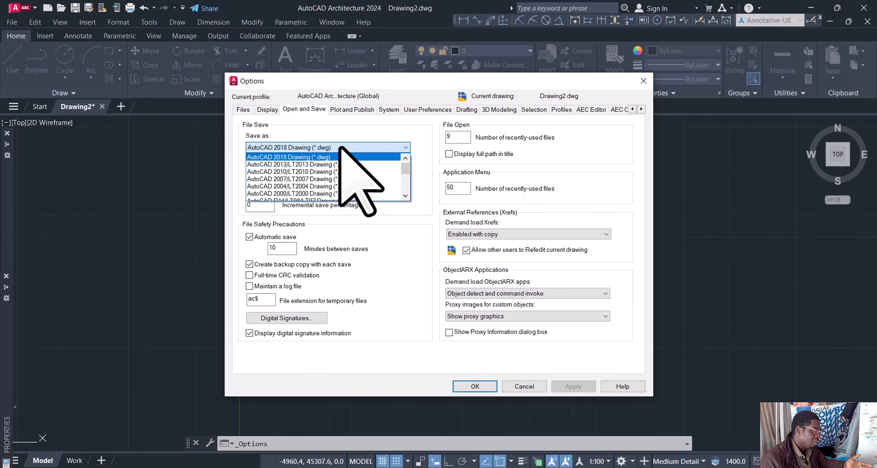
click(342, 147)
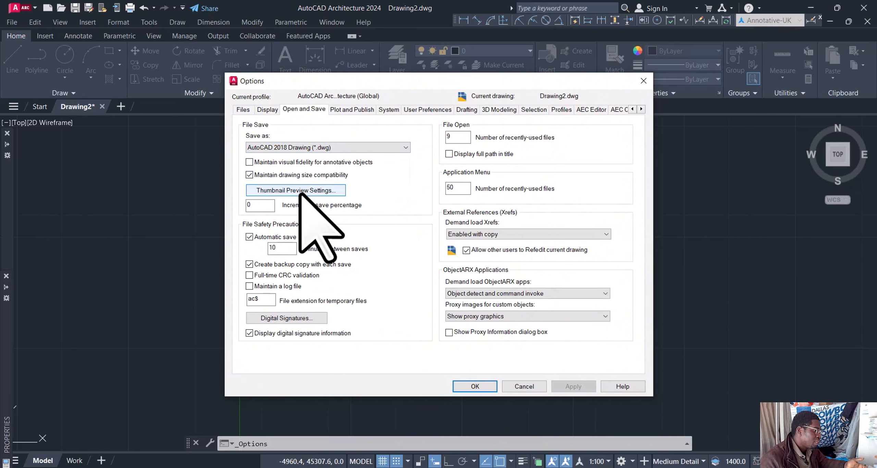
click(353, 148)
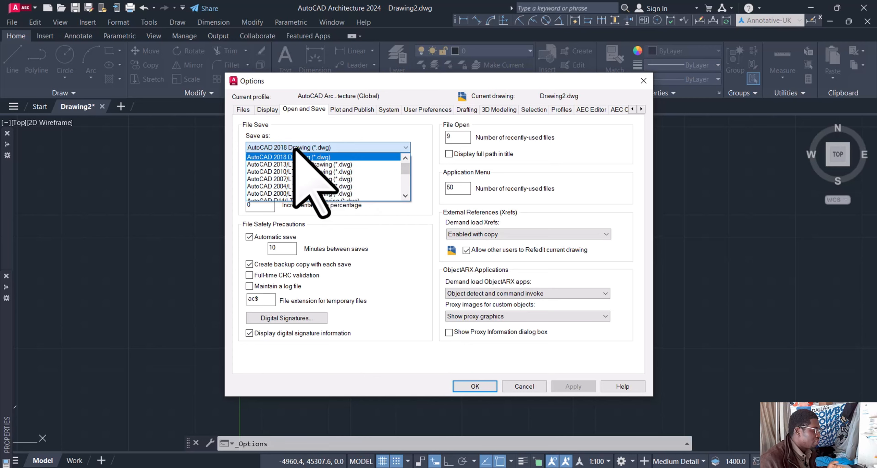
click(293, 157)
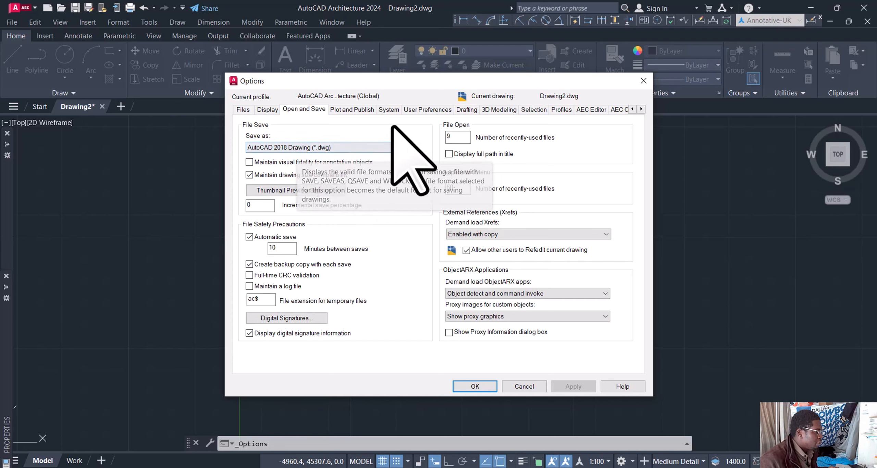
Set the color theme of the window elements to Light in the display options and apply it.
click(266, 110)
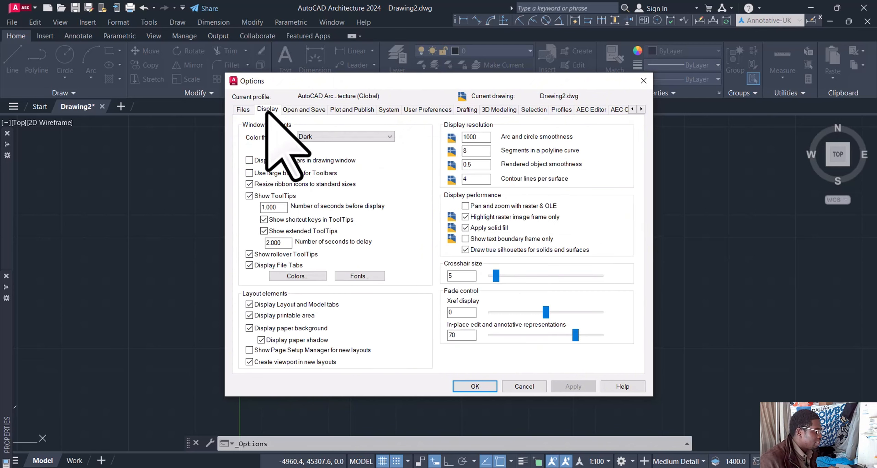
click(248, 109)
click(266, 109)
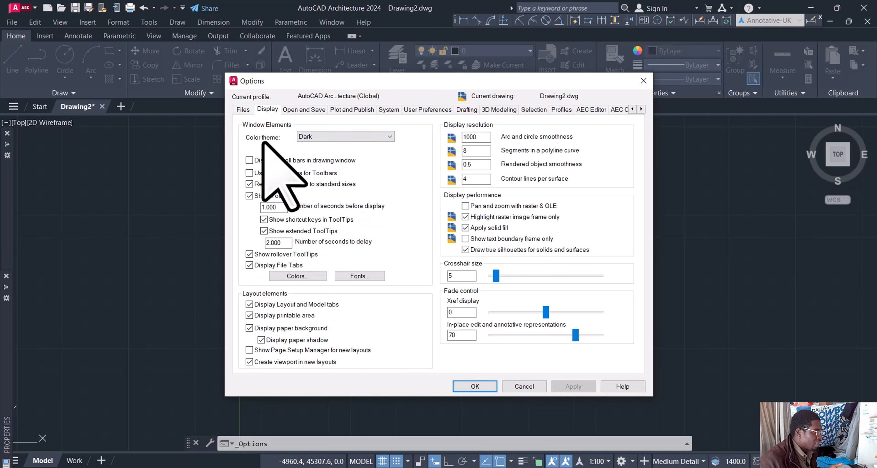
click(381, 137)
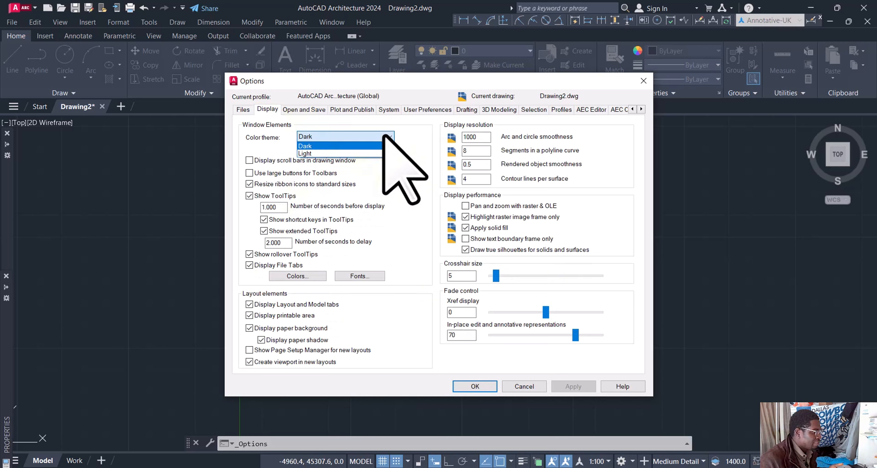
click(319, 152)
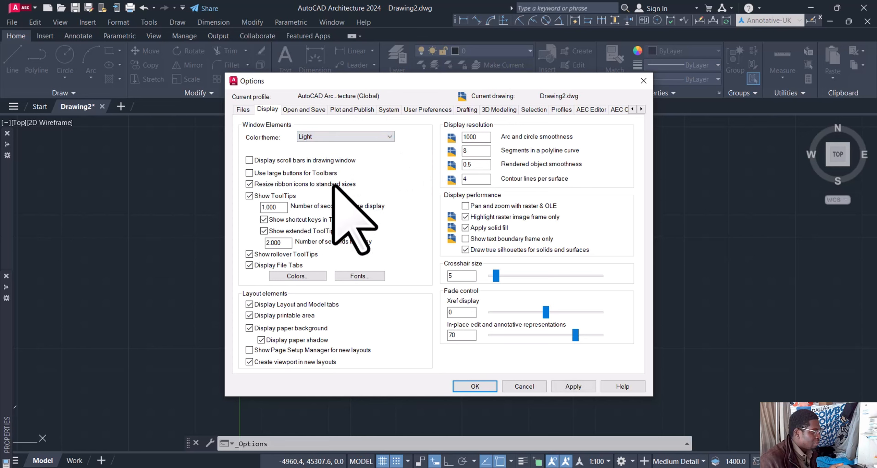
click(573, 387)
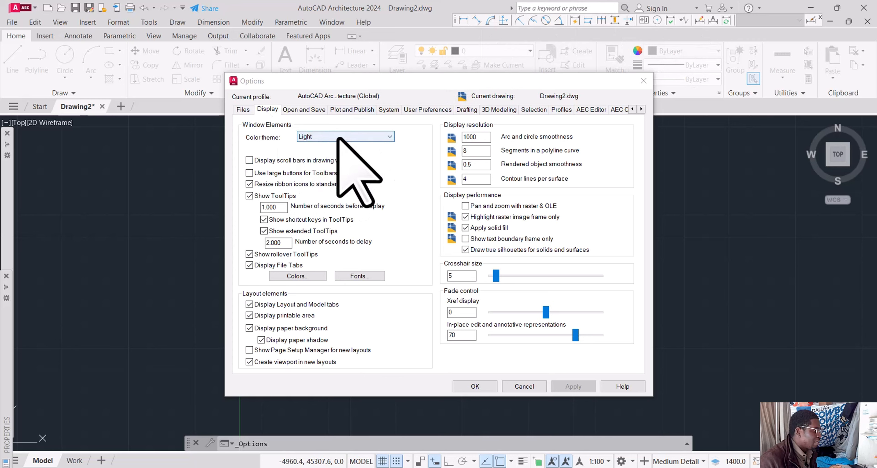
Set the color theme of the window elements back to Dark and apply the change.
click(351, 137)
click(325, 146)
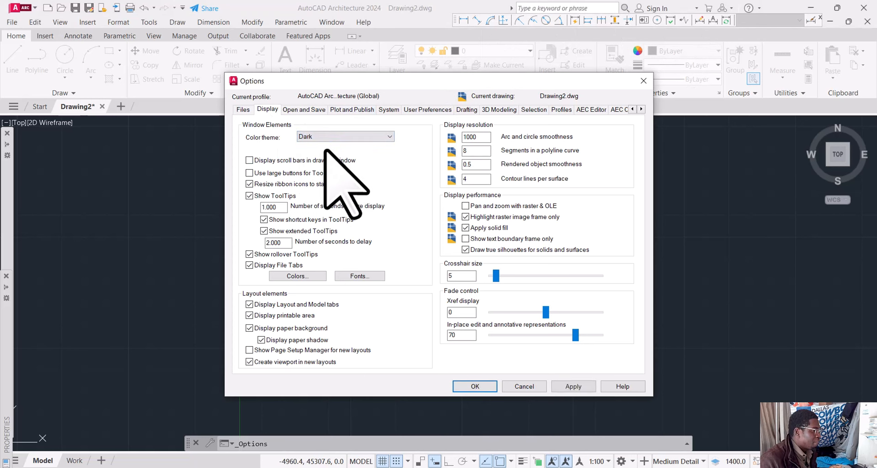
click(573, 386)
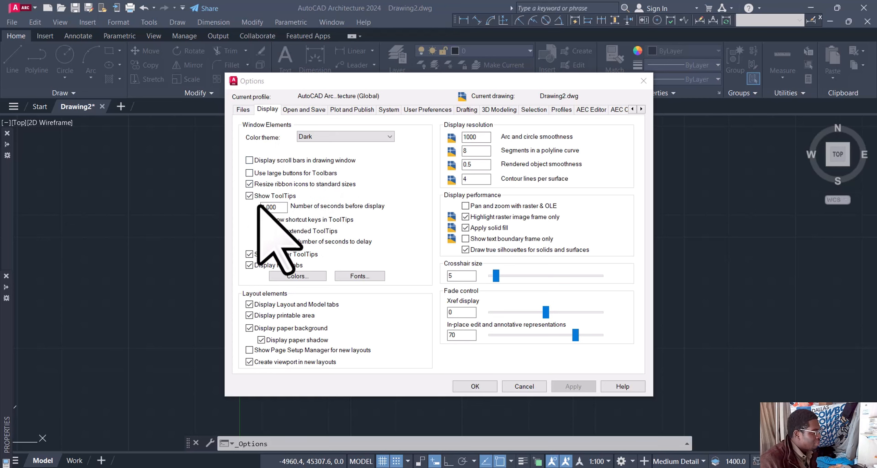
Examine the open and save options and the list of default output devices for plotting new drawings, keeping Microsoft Print to PDF.
key(ctrl+Tab)
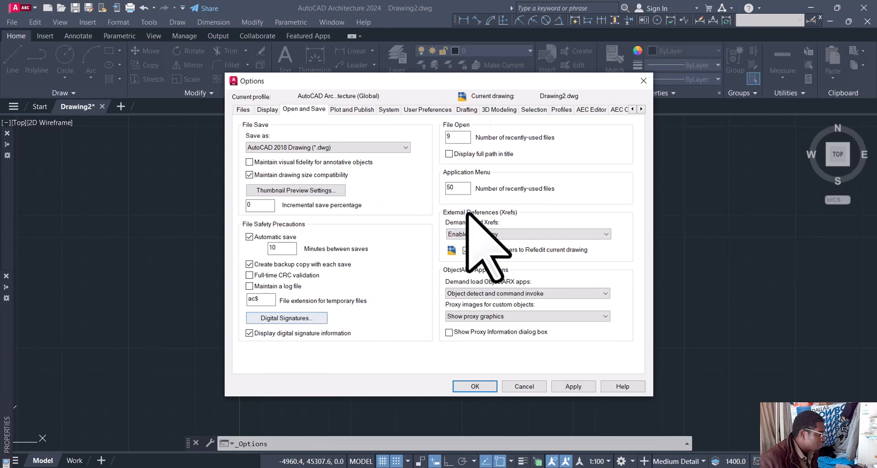
click(342, 110)
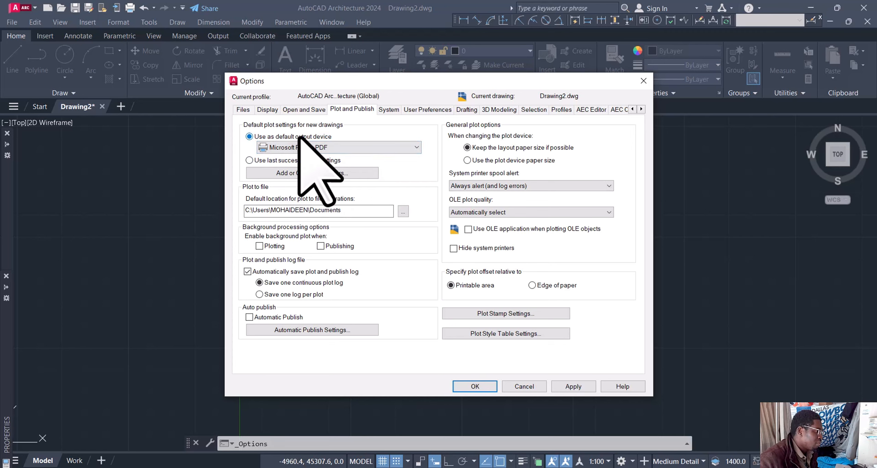
click(370, 150)
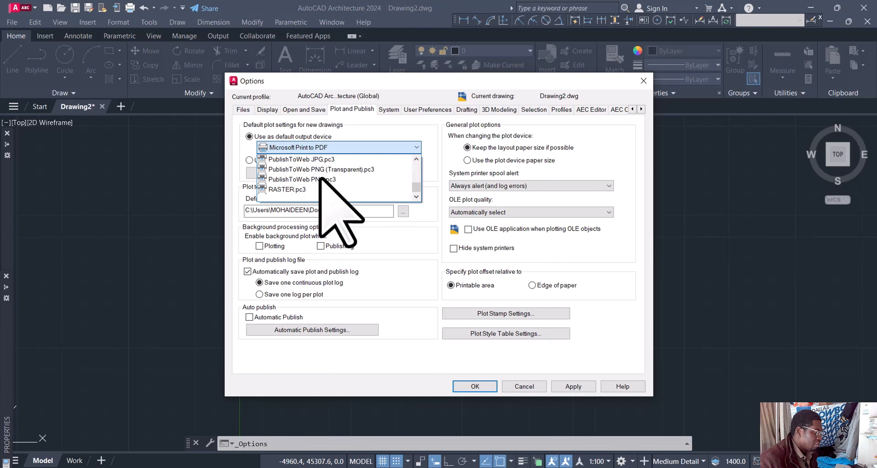
scroll(329, 170, up, 5)
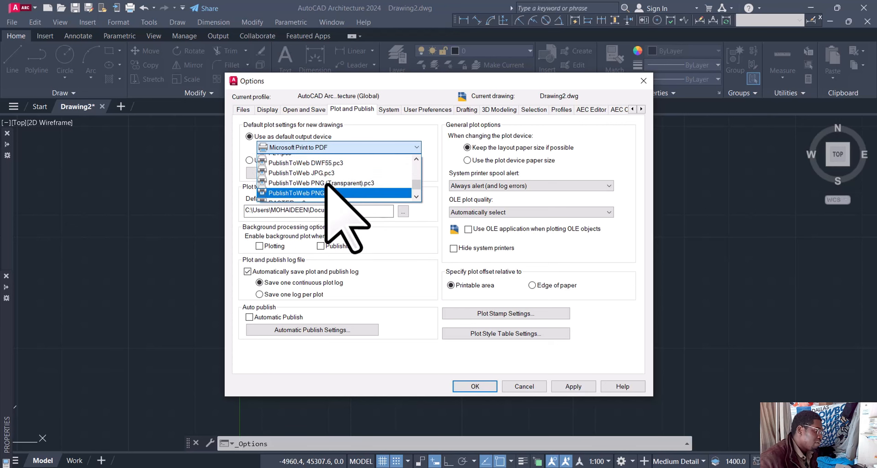
click(350, 148)
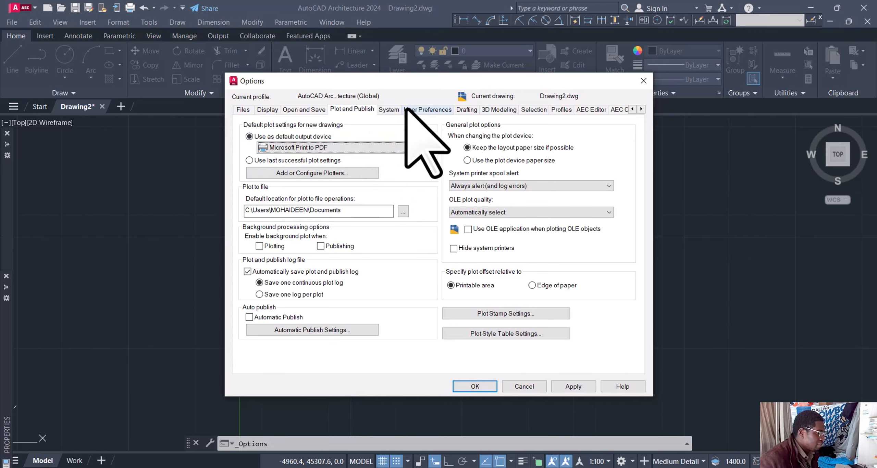
Look through the system, user preferences and drafting settings in the program options.
click(390, 110)
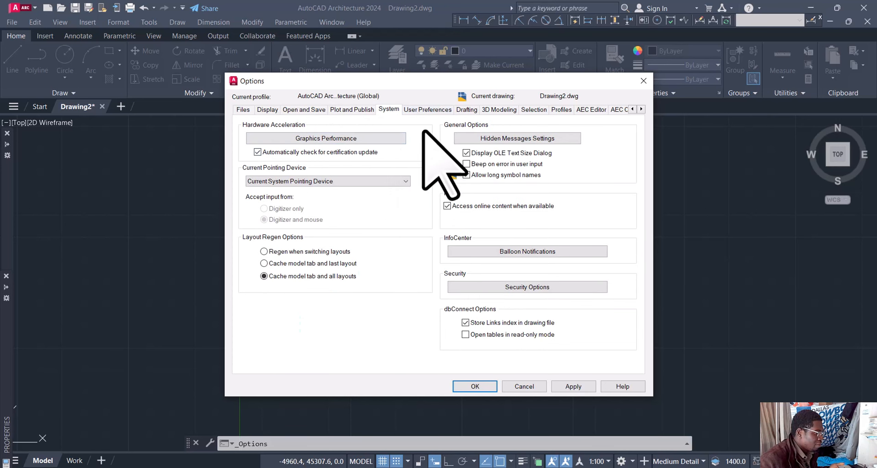
click(432, 109)
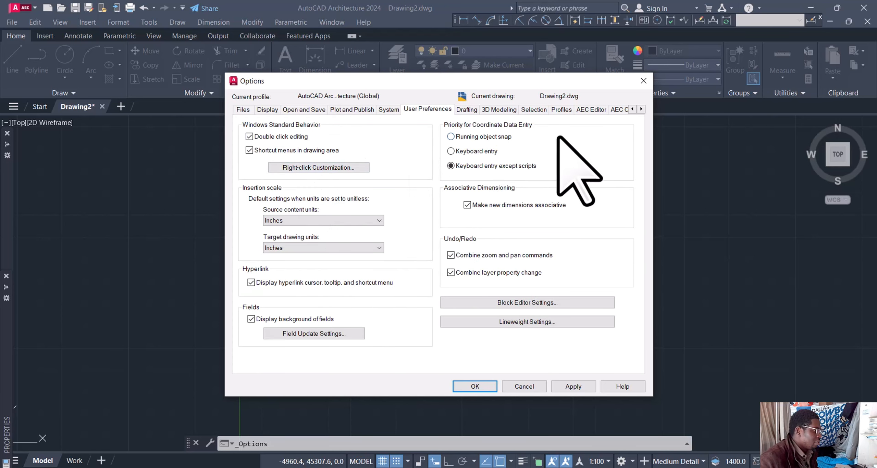
click(467, 110)
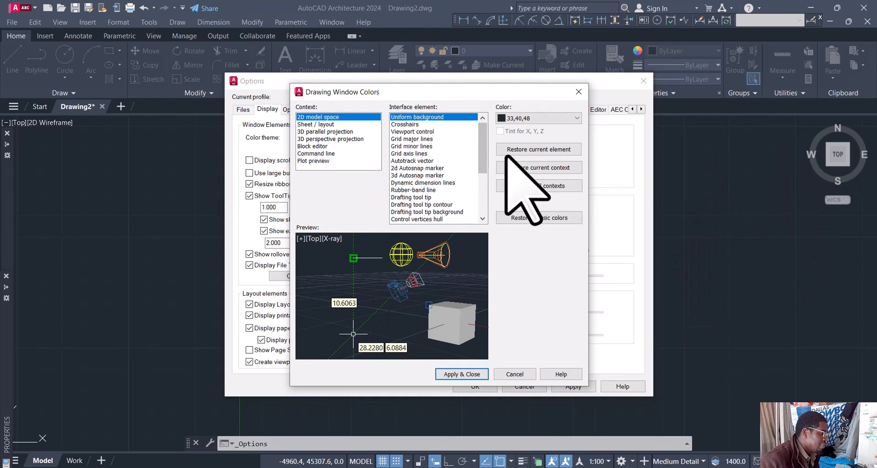
Preview White as the uniform background of the 2D model space, set it back to color 33,40,48 and apply the window colors.
click(547, 118)
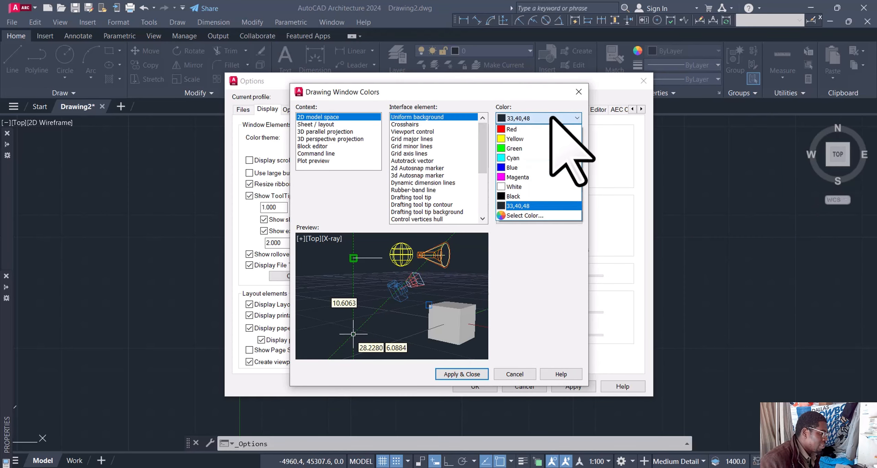
click(521, 187)
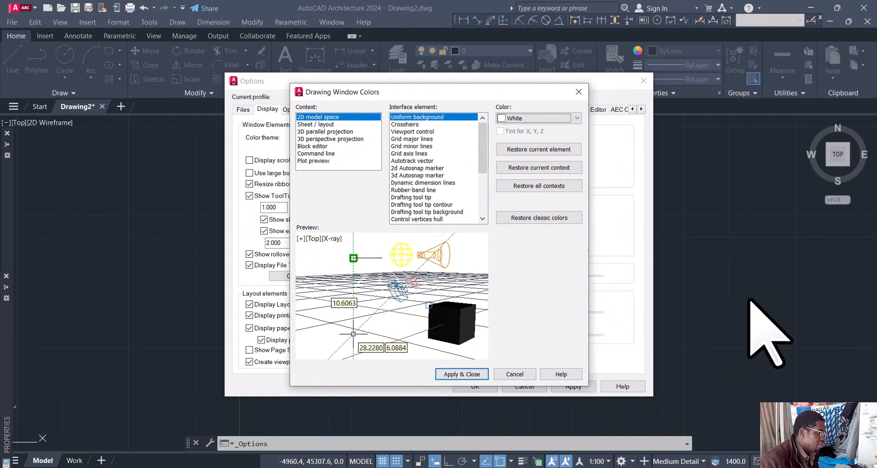
click(541, 119)
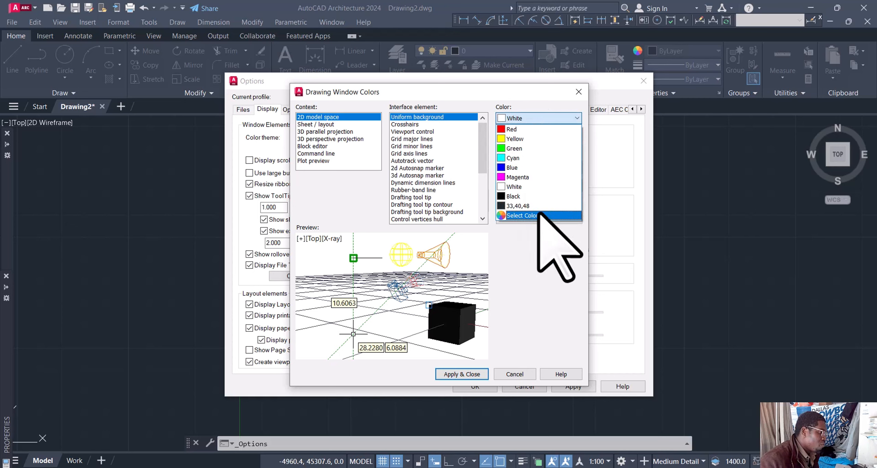
click(514, 206)
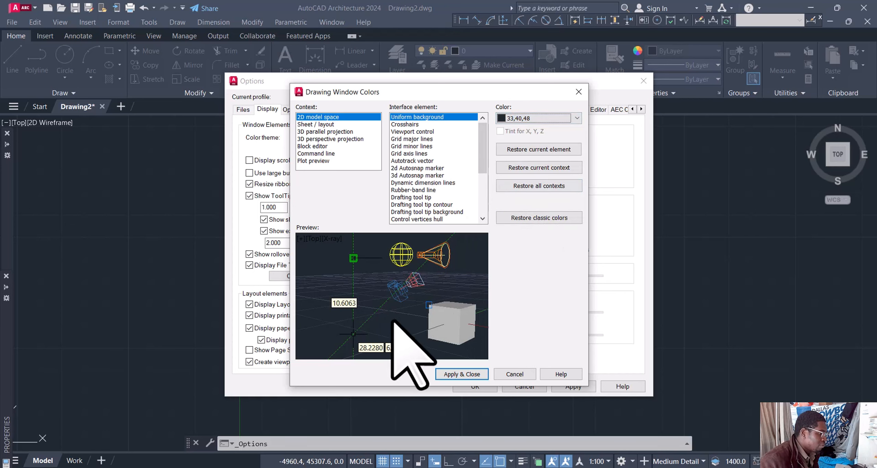
click(461, 375)
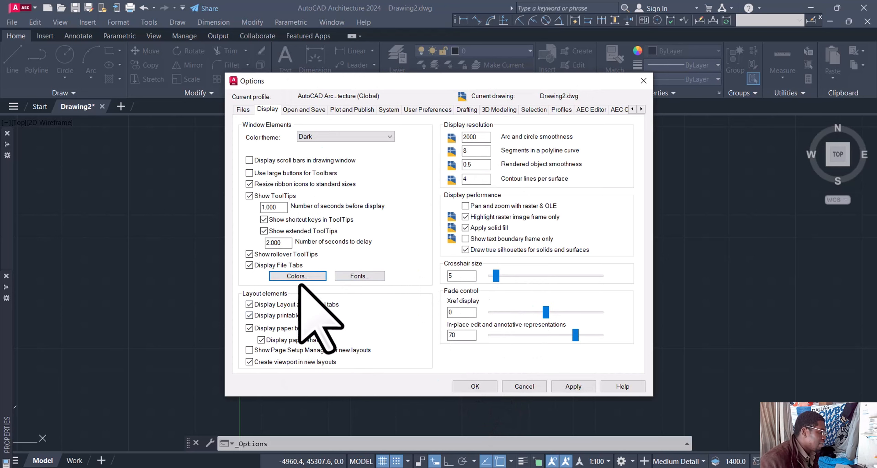
Look through the fonts available for the command line window and leave the font settings without applying a change.
click(357, 277)
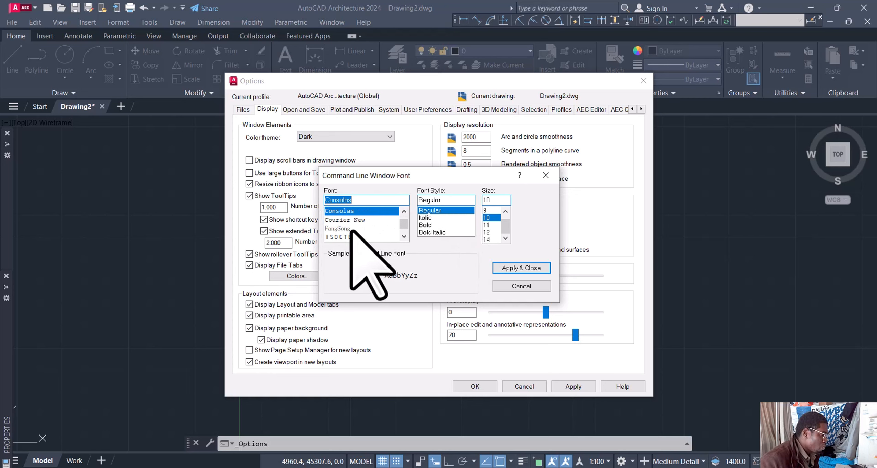
scroll(349, 229, down, 3)
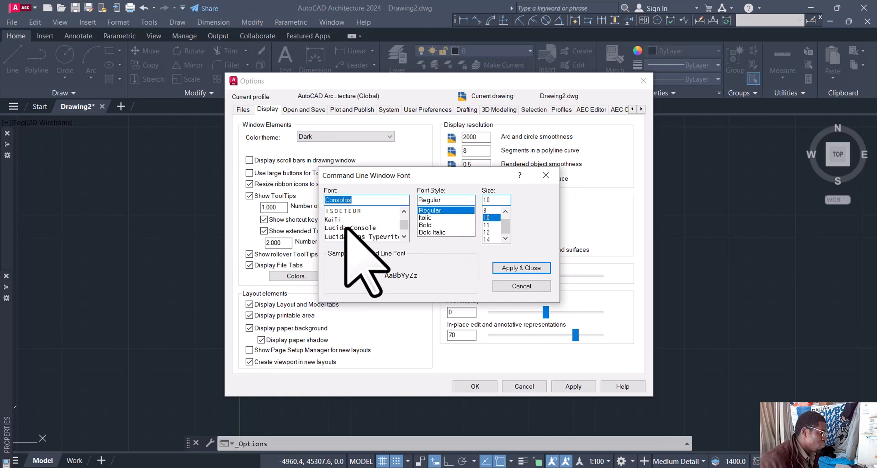
click(404, 237)
click(403, 236)
click(403, 236)
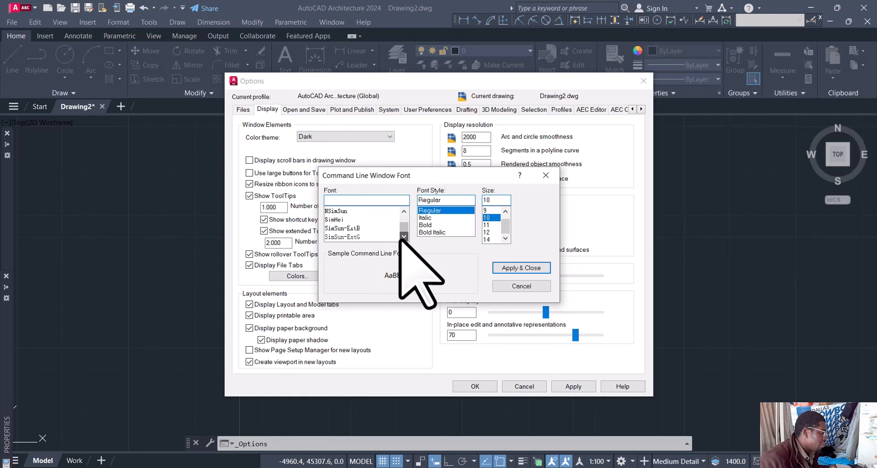
click(404, 211)
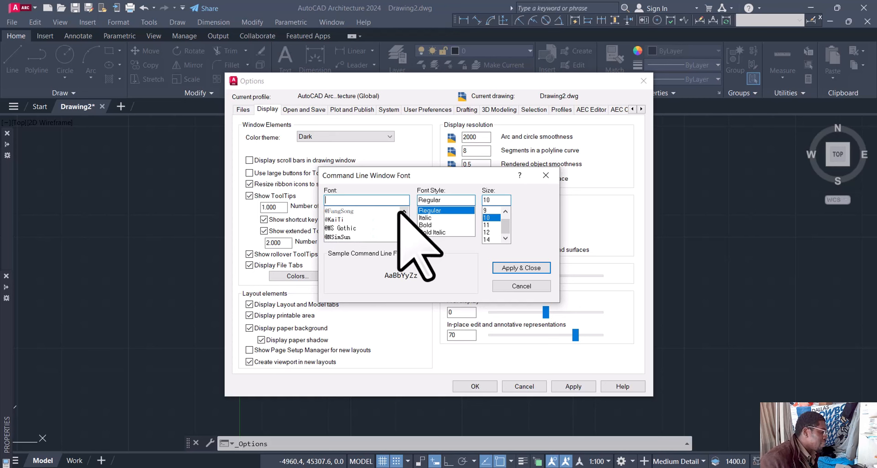
click(403, 236)
click(403, 236)
click(404, 236)
click(404, 236)
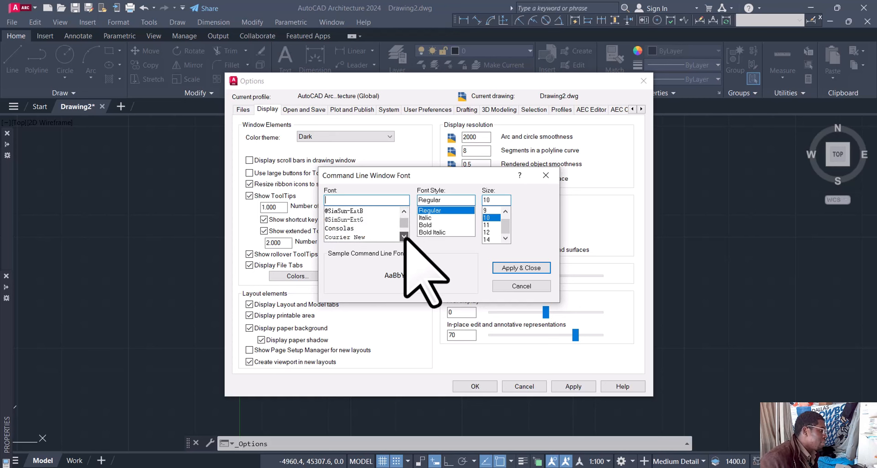
scroll(404, 236, down, 3)
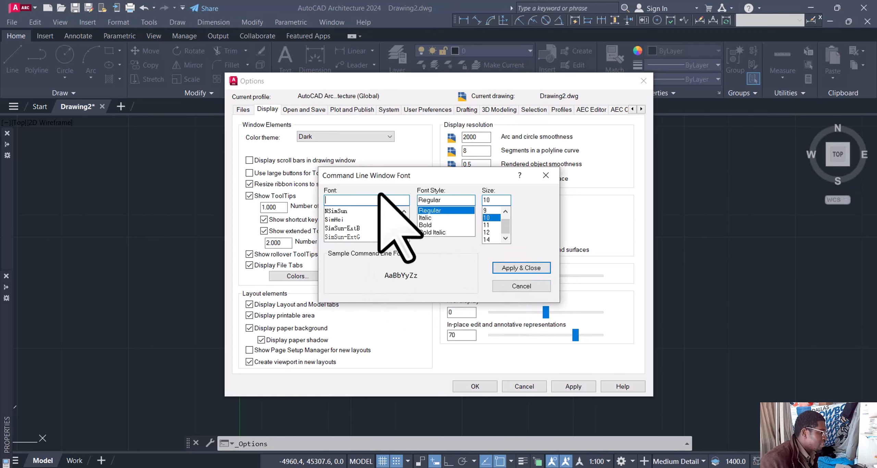
click(529, 286)
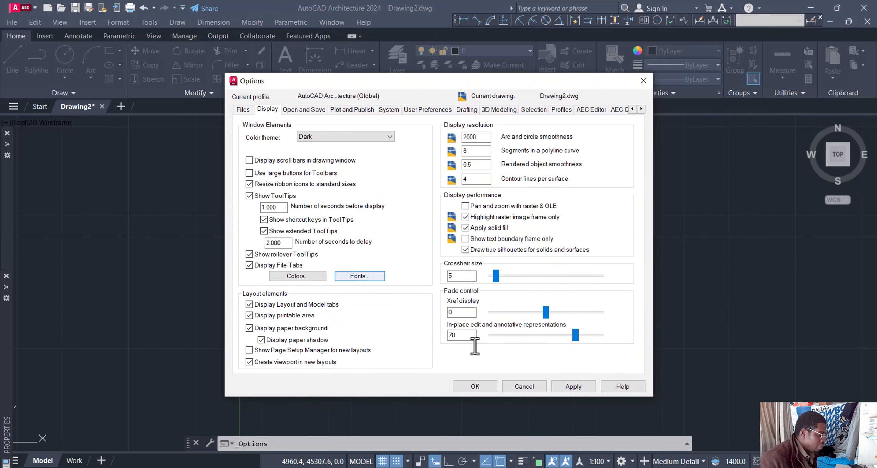
Apply the display options and close the Options dialog.
click(572, 388)
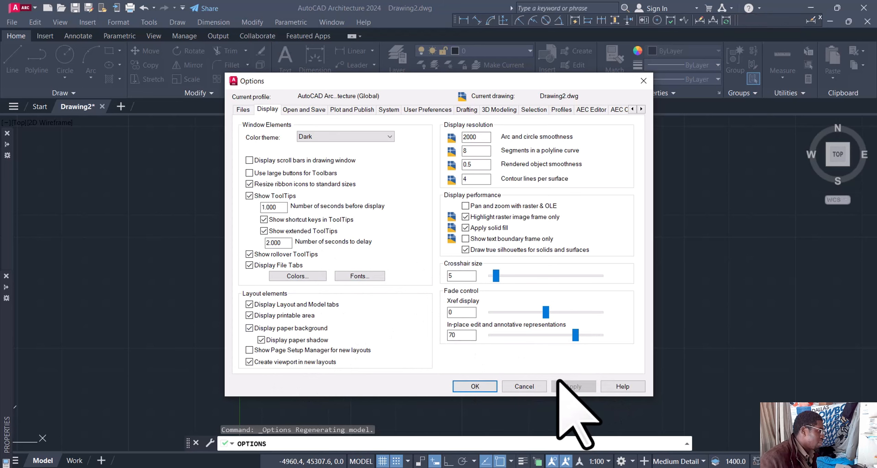
click(473, 387)
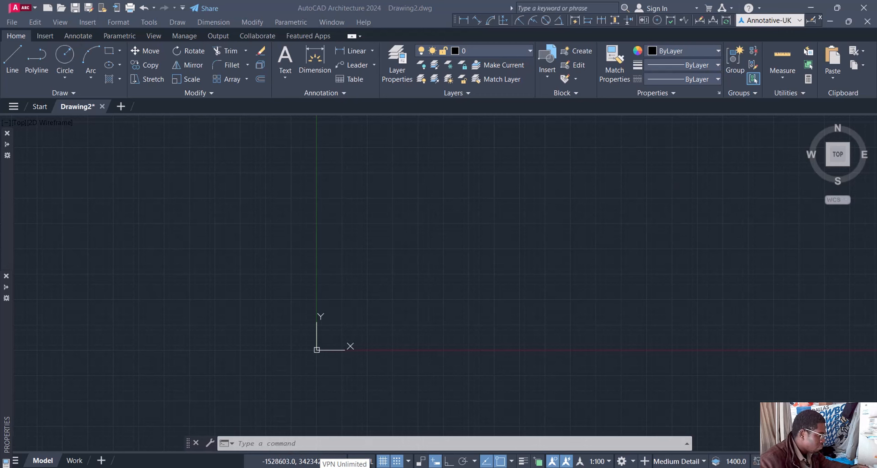
click(387, 279)
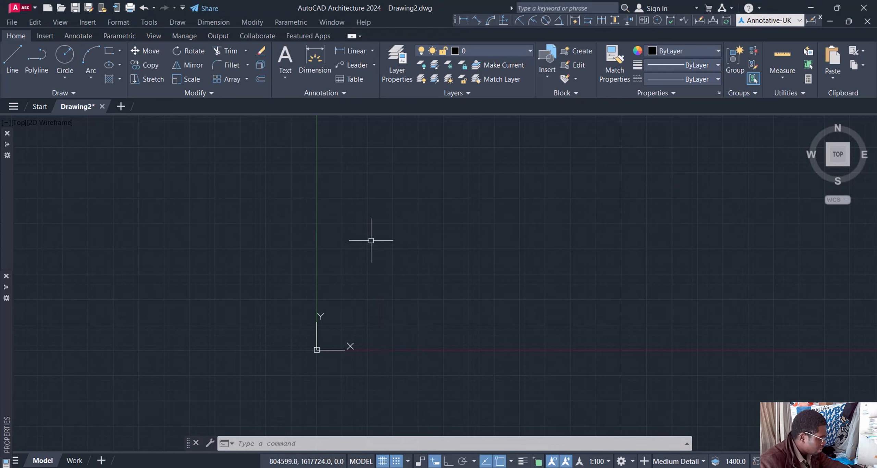
click(380, 228)
click(563, 370)
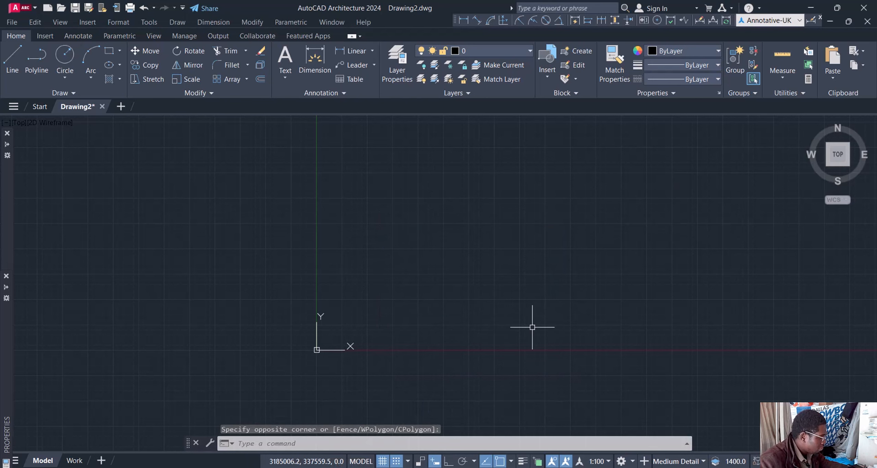
Draw a closed triangle of three freely placed lines in the model space, above and to the right of the origin.
text(1)
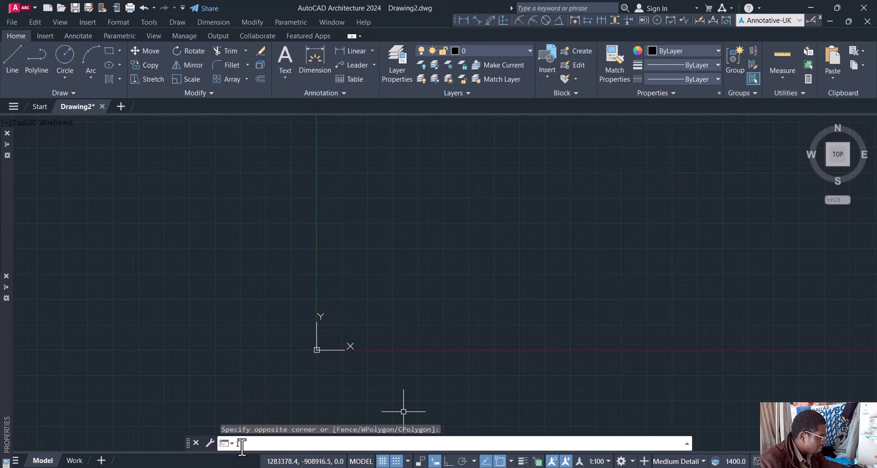
key(Return)
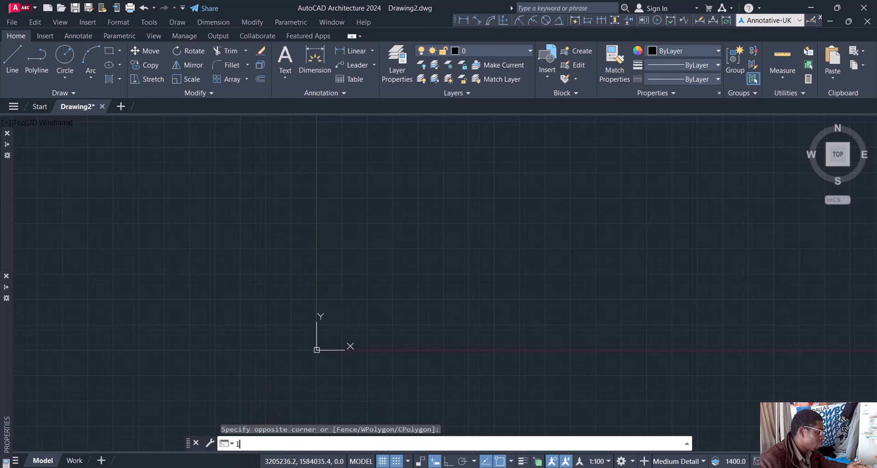
click(404, 195)
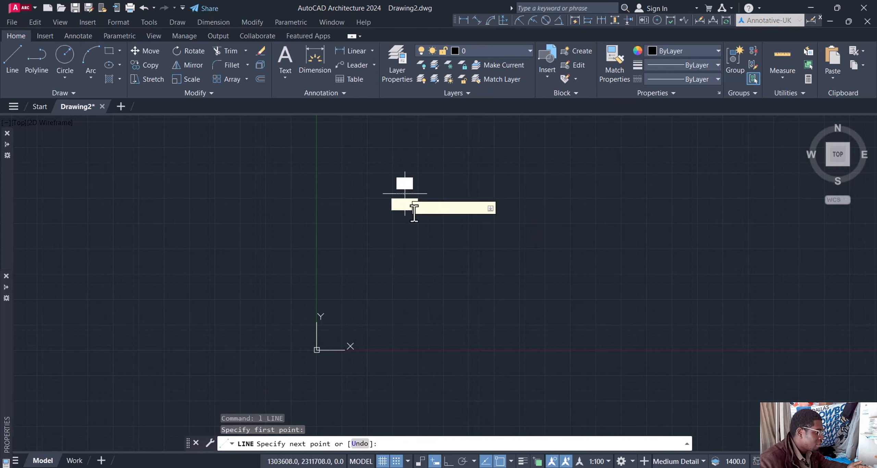
click(561, 313)
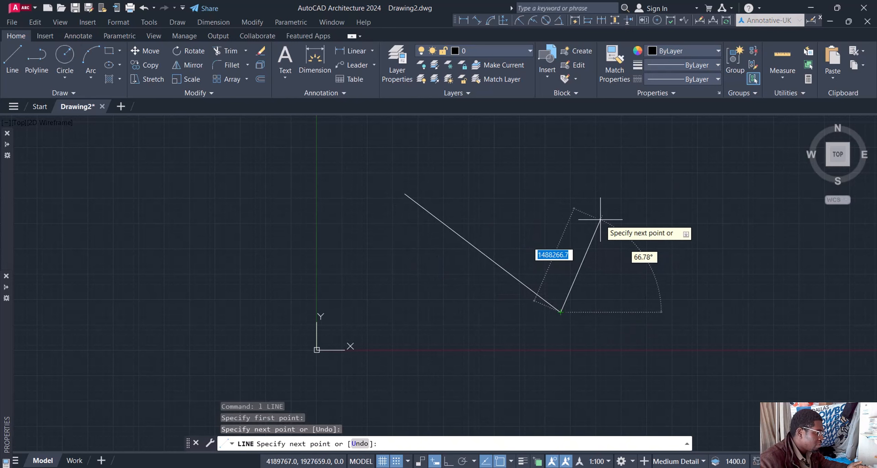
click(602, 200)
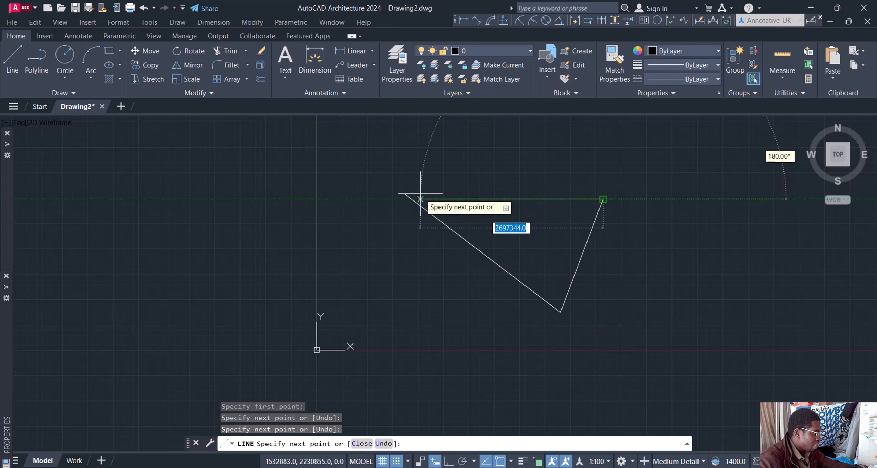
click(405, 195)
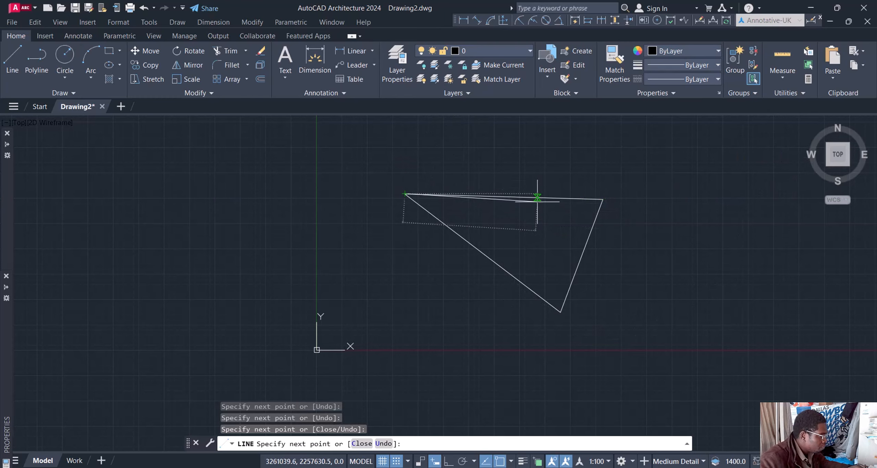
key(Escape)
scroll(543, 199, down, 5)
scroll(532, 218, up, 3)
scroll(533, 218, up, 2)
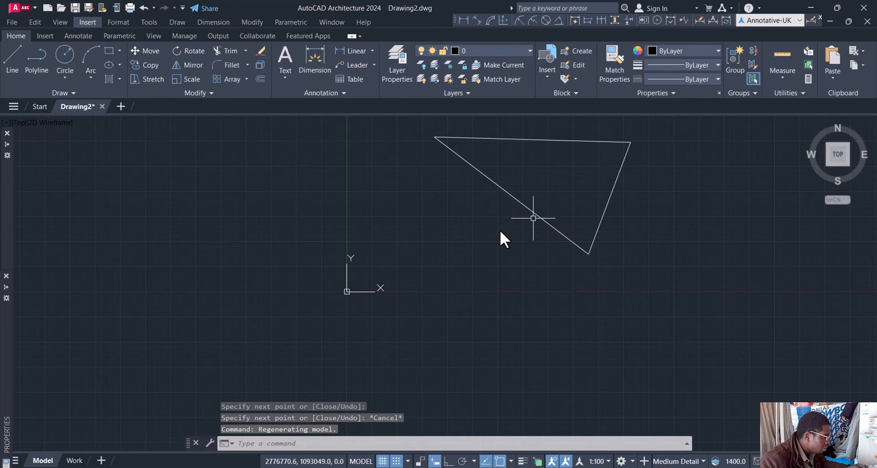
middle_drag(503, 237, 427, 250)
scroll(425, 156, up, 4)
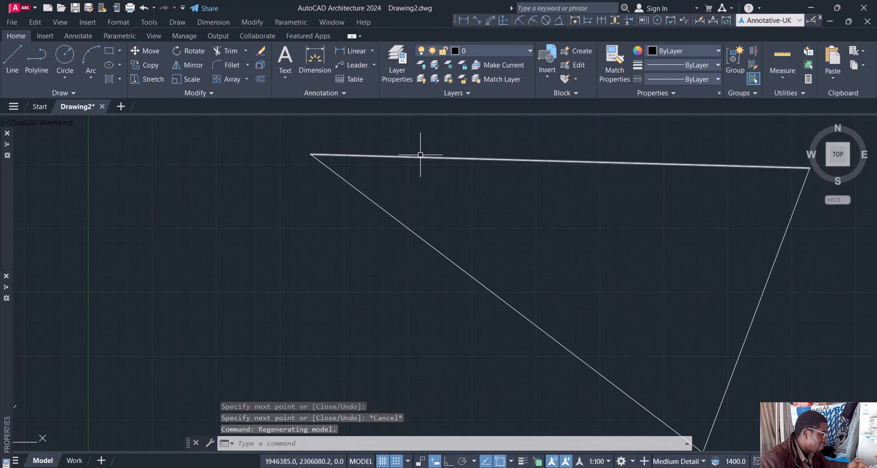
scroll(448, 221, down, 2)
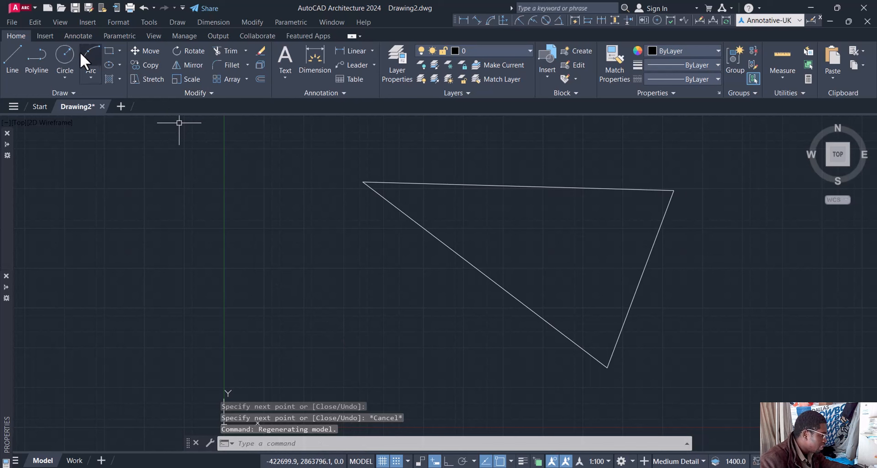
click(64, 58)
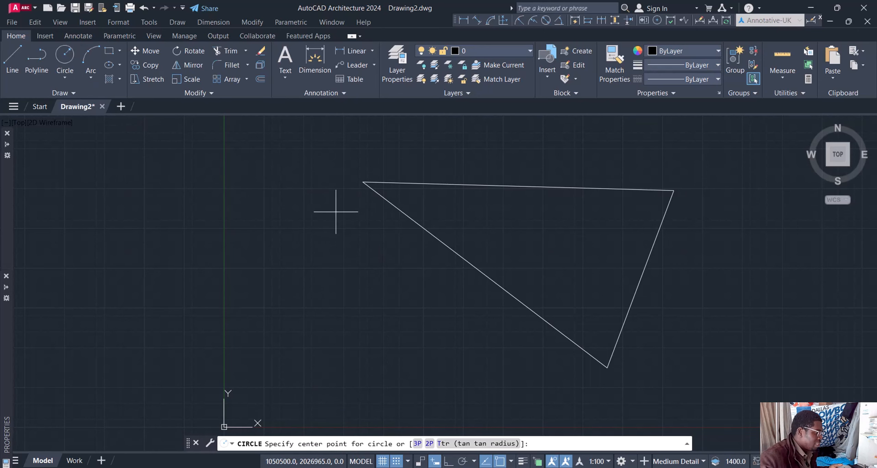
scroll(366, 262, down, 4)
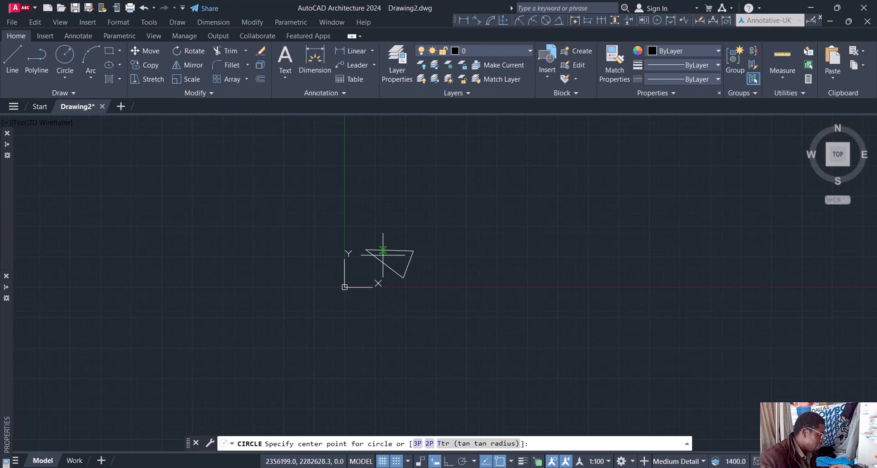
scroll(370, 271, up, 3)
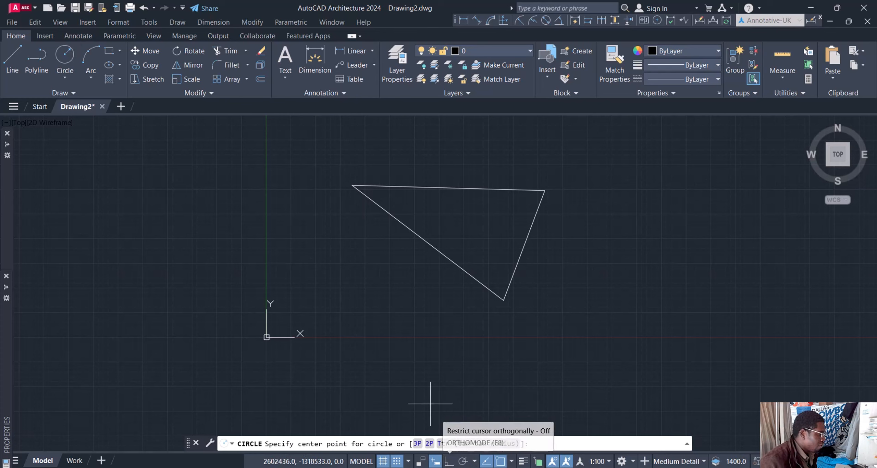
Try a line from a free point to the right of the triangle, switch Ortho mode off while placing it, and cancel the line.
click(12, 59)
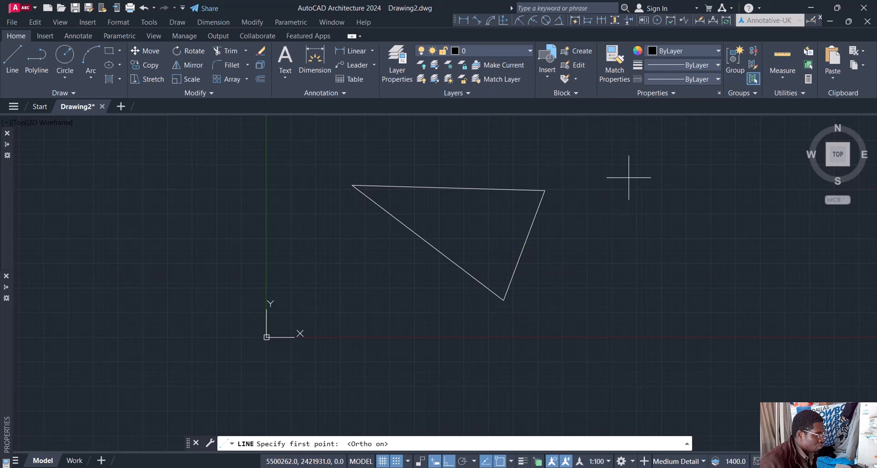
click(628, 178)
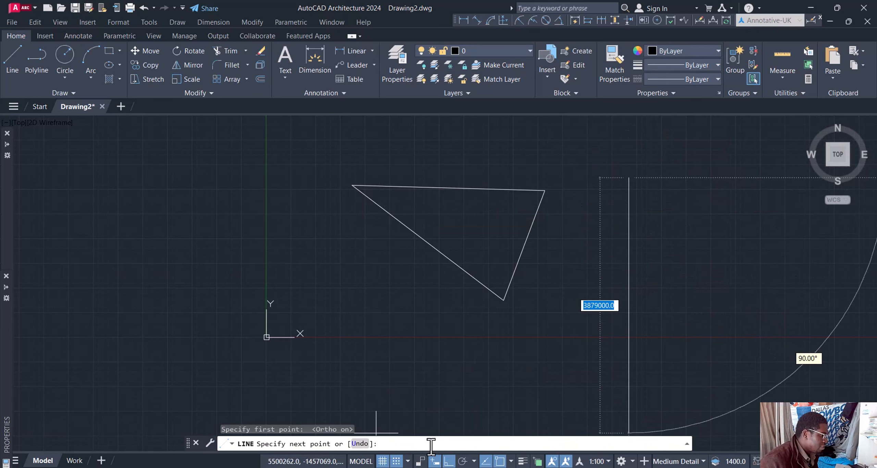
click(449, 462)
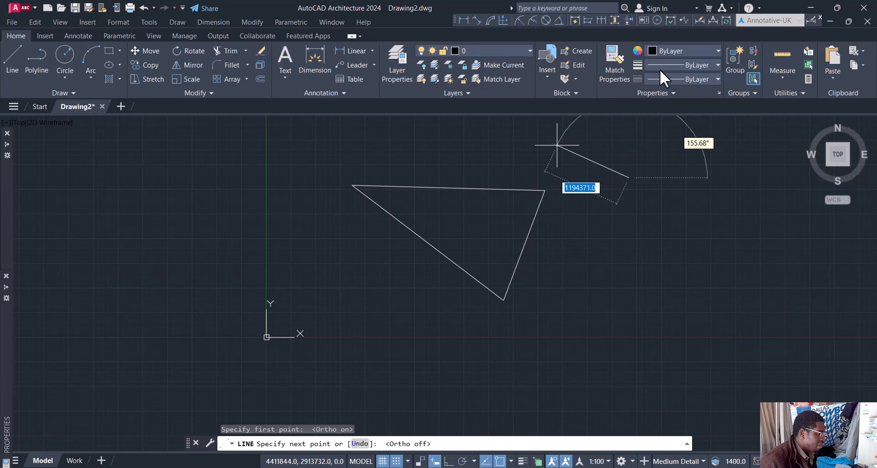
scroll(315, 311, down, 5)
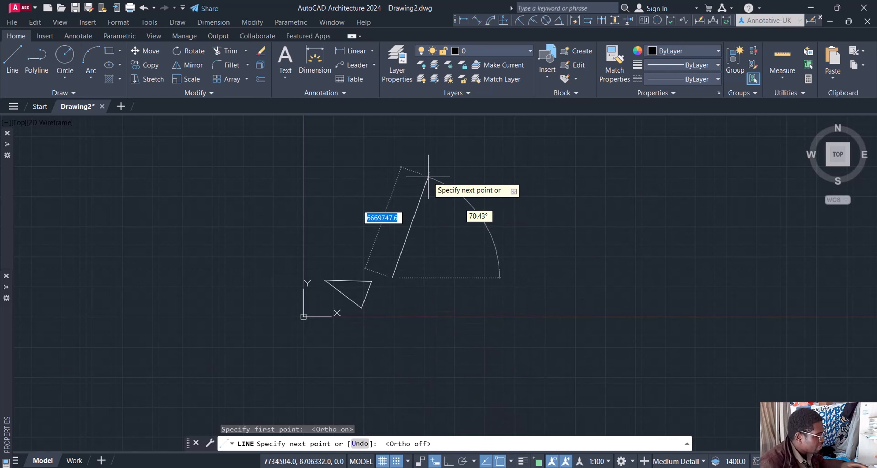
key(Escape)
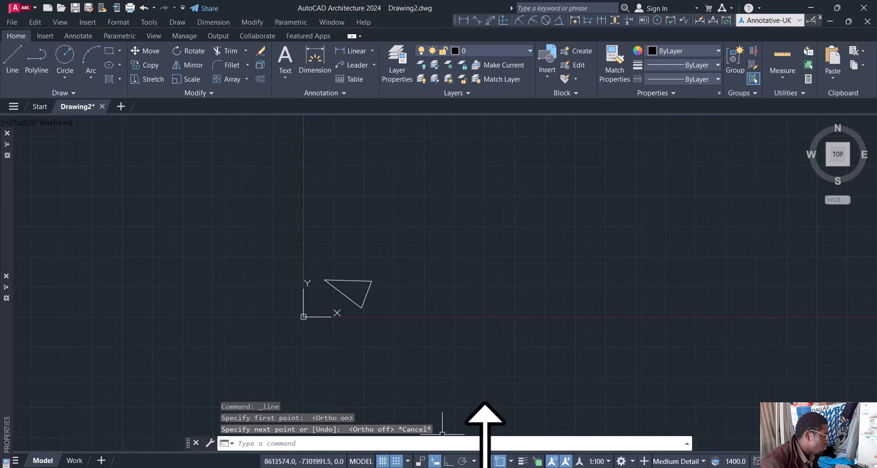
Start a circle near the triangle's upper-right corner and turn off object snap while choosing its center.
click(66, 54)
scroll(372, 284, up, 5)
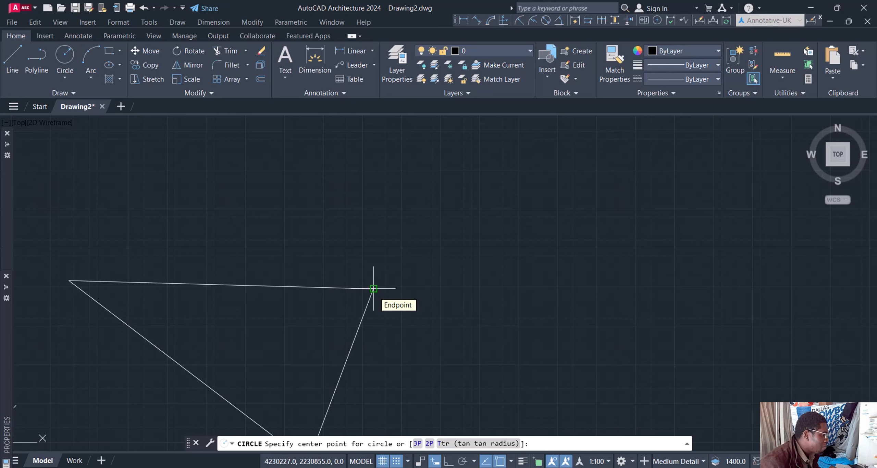
scroll(375, 292, up, 5)
scroll(375, 291, up, 2)
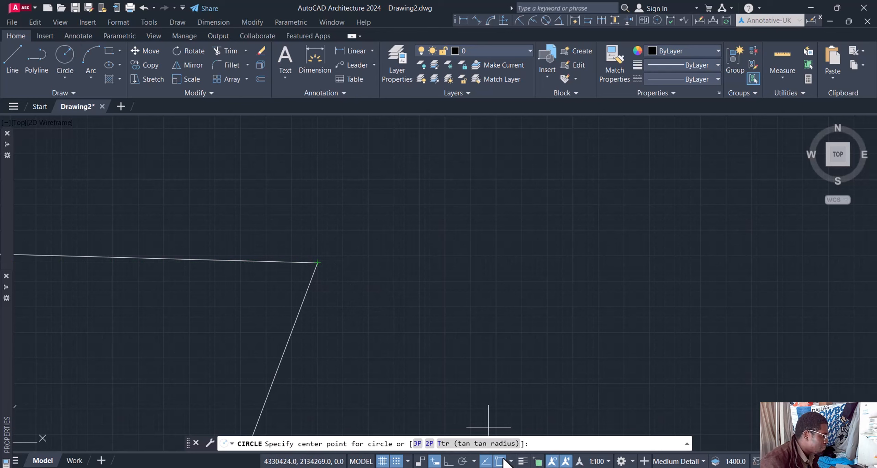
click(501, 461)
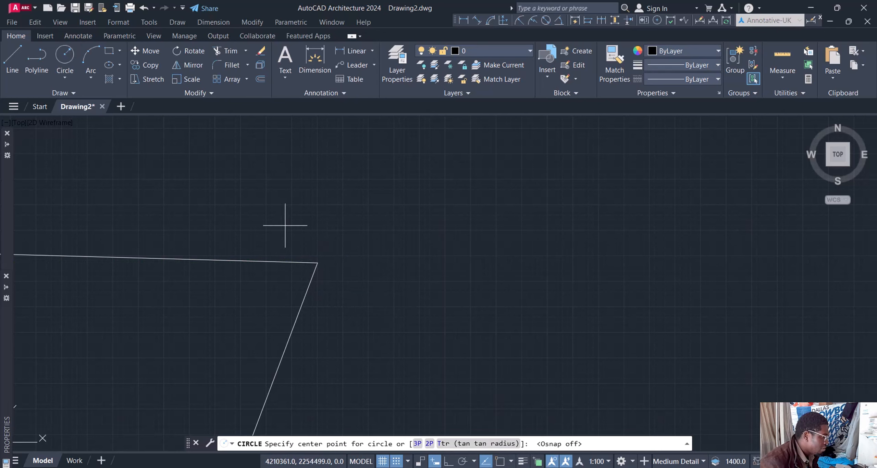
Draw a circle centered by eye on the triangle's upper-right corner, with a radius of about 1600.
scroll(314, 263, up, 6)
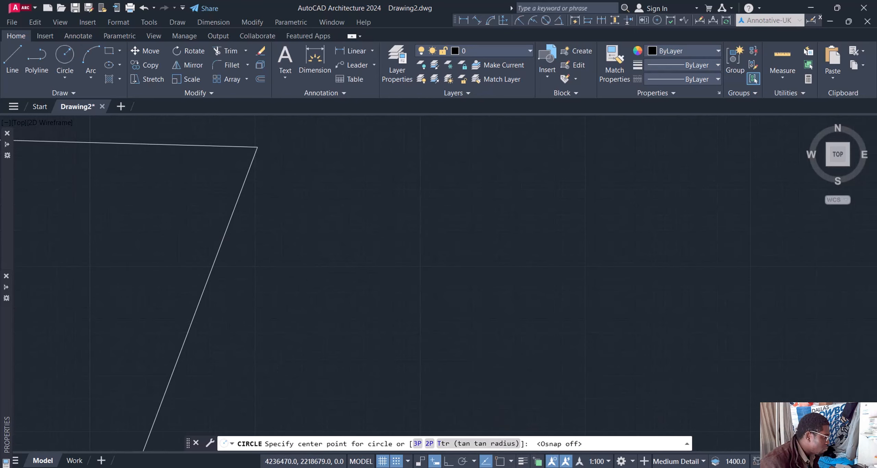
scroll(304, 239, up, 3)
middle_drag(304, 240, 442, 351)
scroll(347, 170, up, 7)
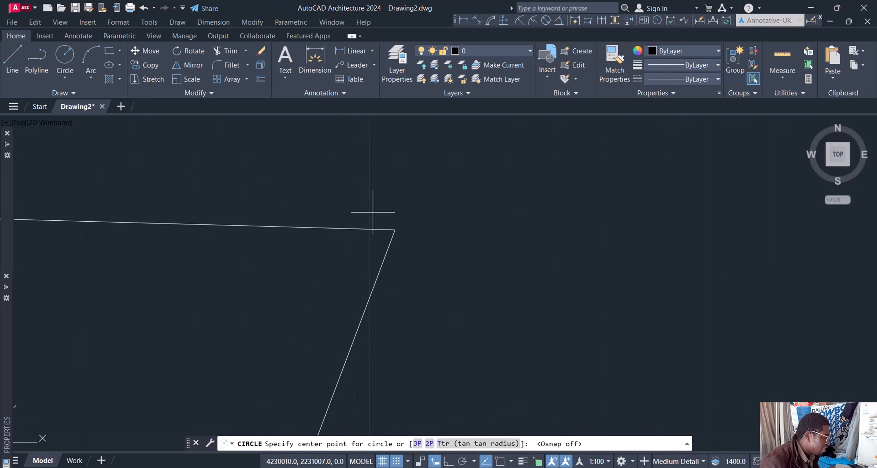
click(394, 230)
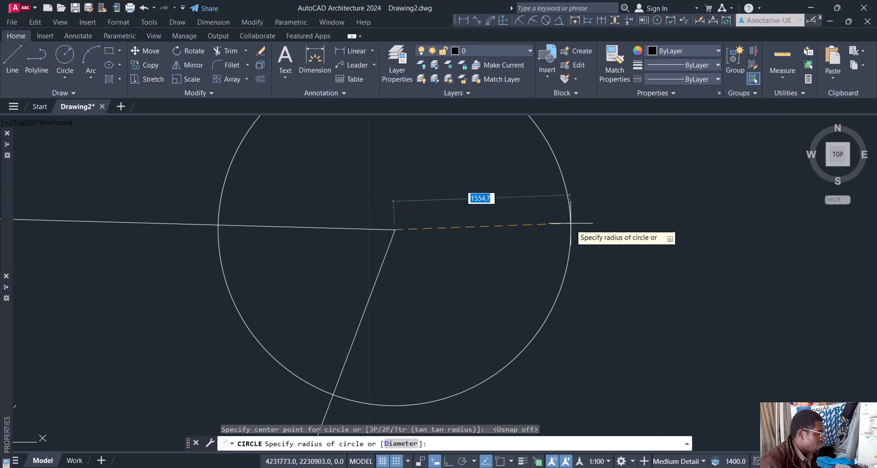
click(575, 229)
scroll(515, 251, down, 3)
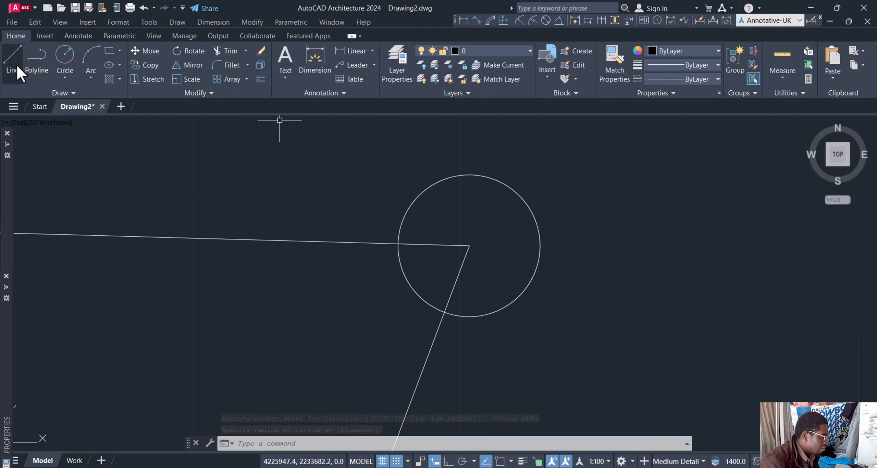
Draw a line from the circle's center, placed by eye, outward past the circle's right side and slightly upward.
click(20, 51)
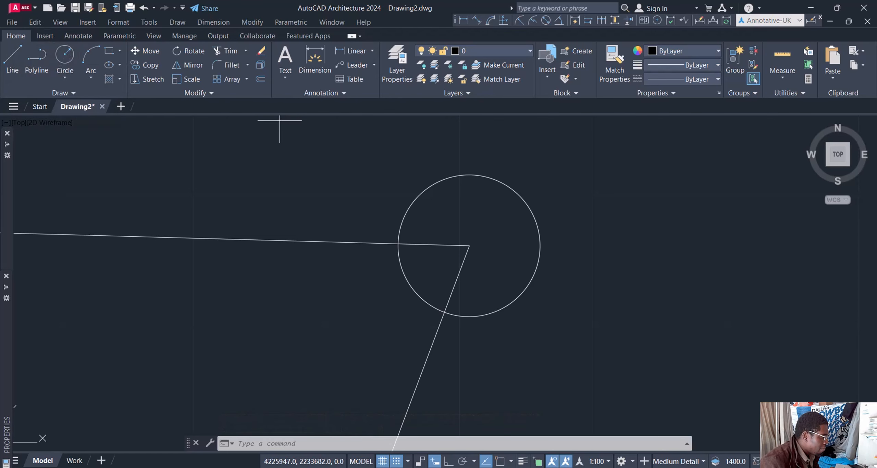
click(469, 245)
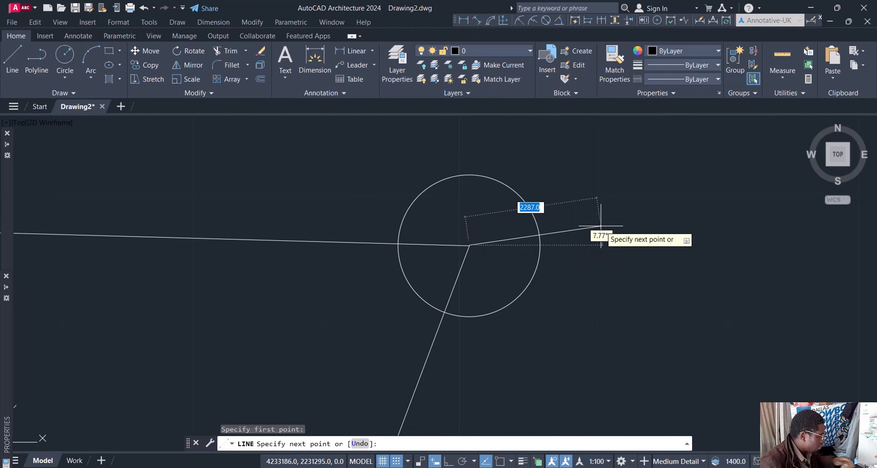
click(653, 211)
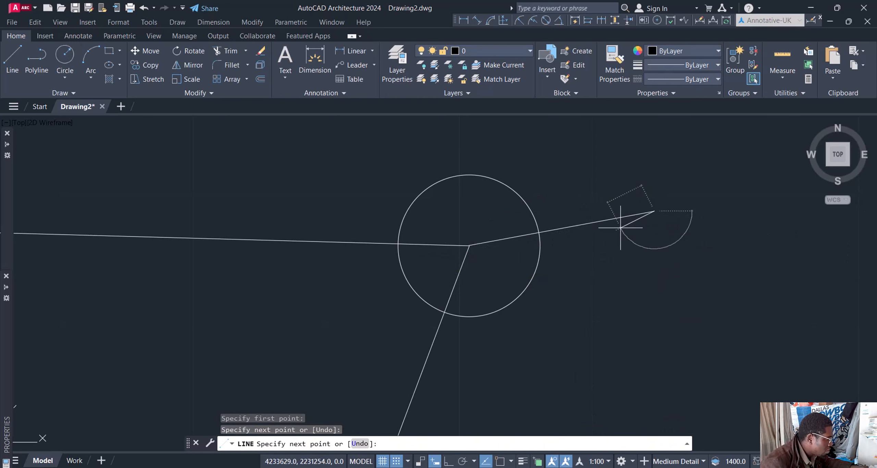
key(Escape)
Stretch the new line's start point onto the triangle's upper-right corner by its grip, placing it by eye.
scroll(472, 240, up, 5)
scroll(431, 310, up, 6)
middle_drag(409, 147, 428, 273)
click(418, 214)
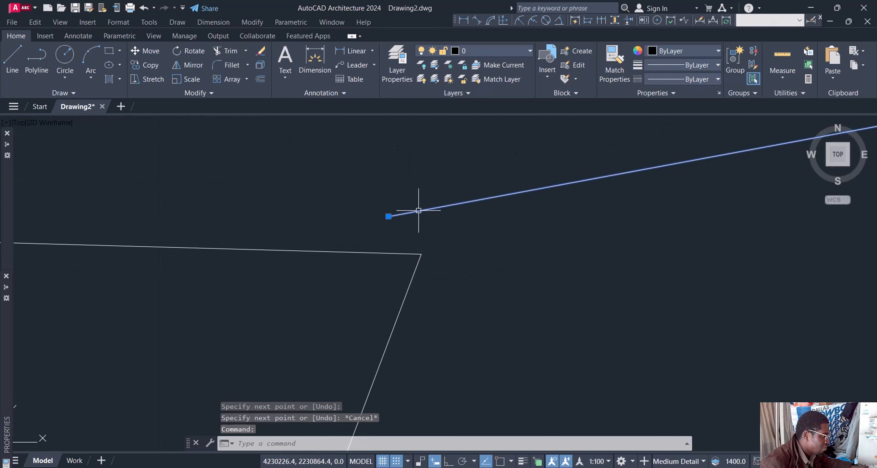
click(388, 217)
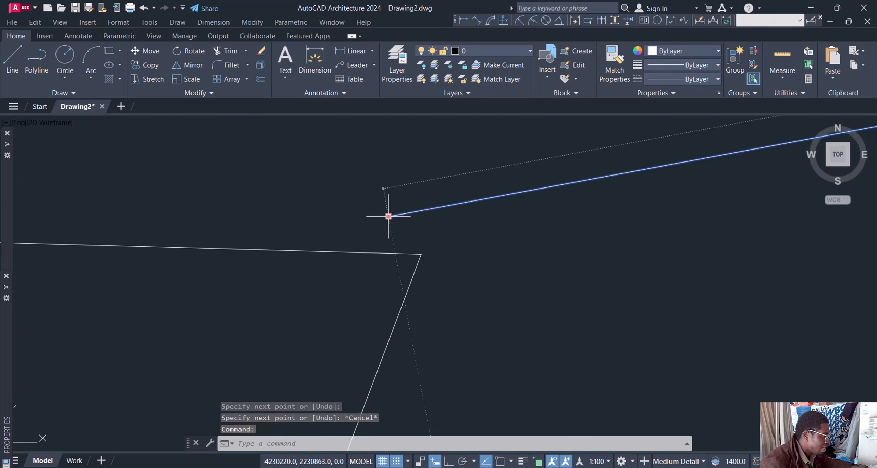
click(421, 254)
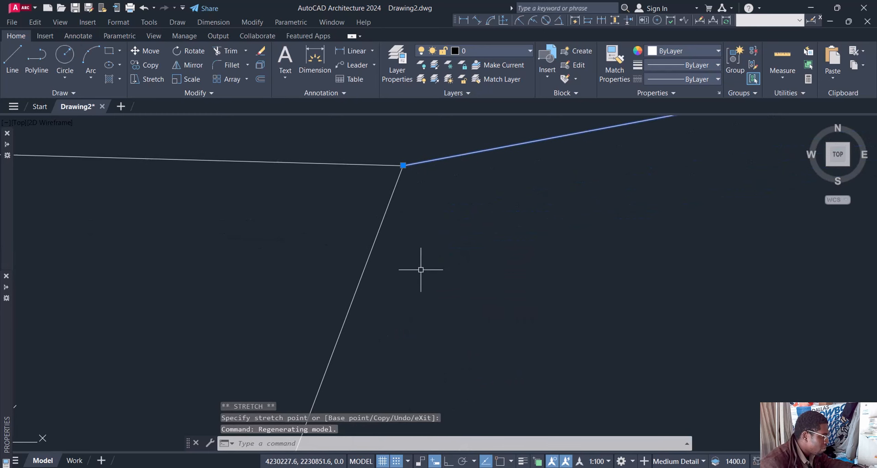
Turn object snap back on and deselect the stretched line.
middle_drag(409, 183, 424, 256)
mouse_move(514, 323)
middle_down()
mouse_move(422, 245)
mouse_move(439, 310)
middle_up()
middle_drag(445, 268, 500, 297)
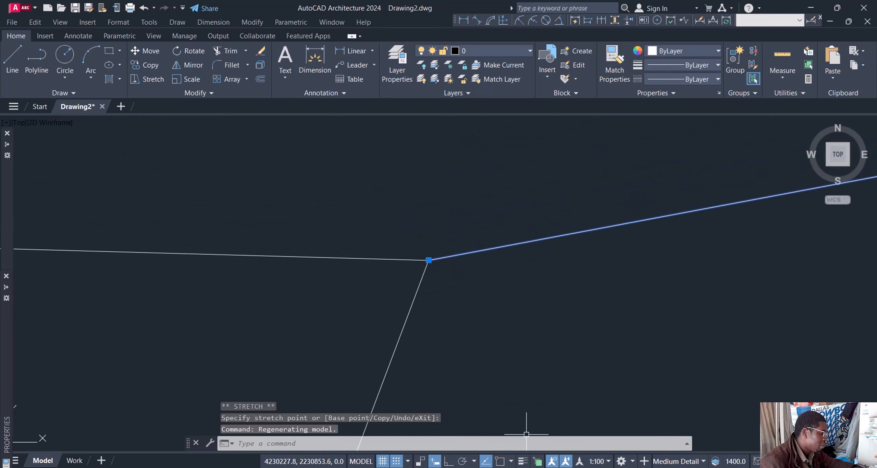
click(501, 459)
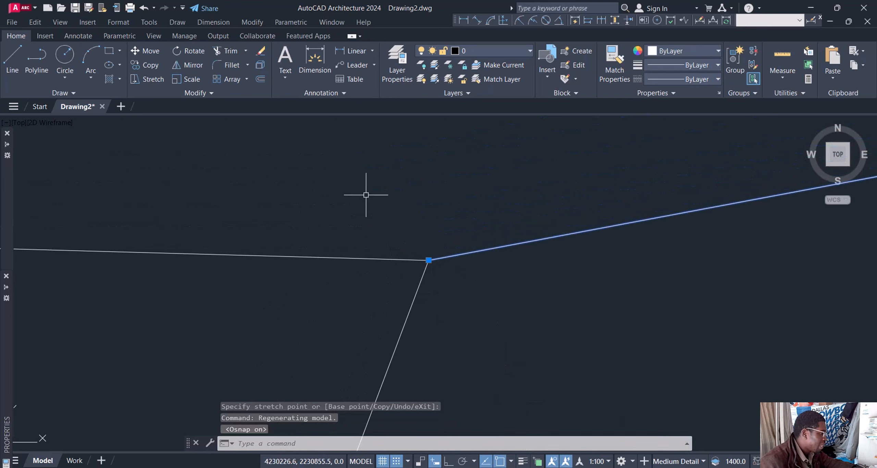
key(Escape)
Try starting a line from a snap point on the sloping line just outside the circle, and cancel it.
click(14, 57)
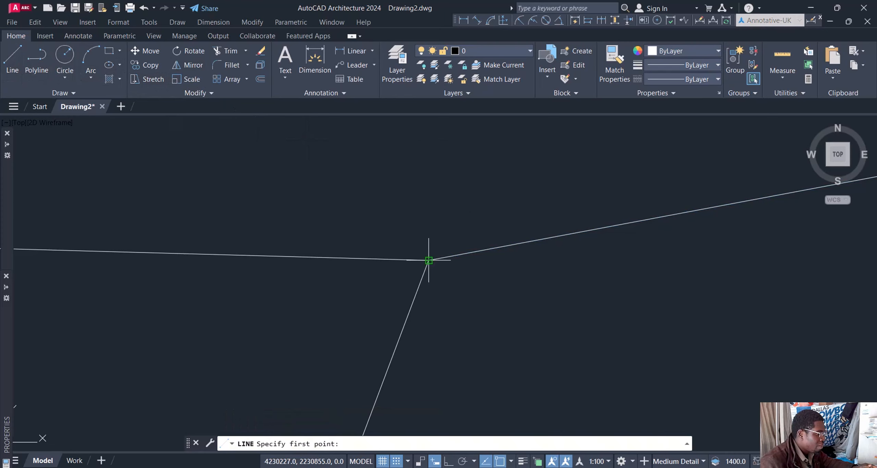
mouse_move(429, 261)
middle_down()
mouse_move(507, 233)
mouse_move(542, 260)
middle_up()
scroll(440, 229, down, 2)
scroll(474, 249, down, 3)
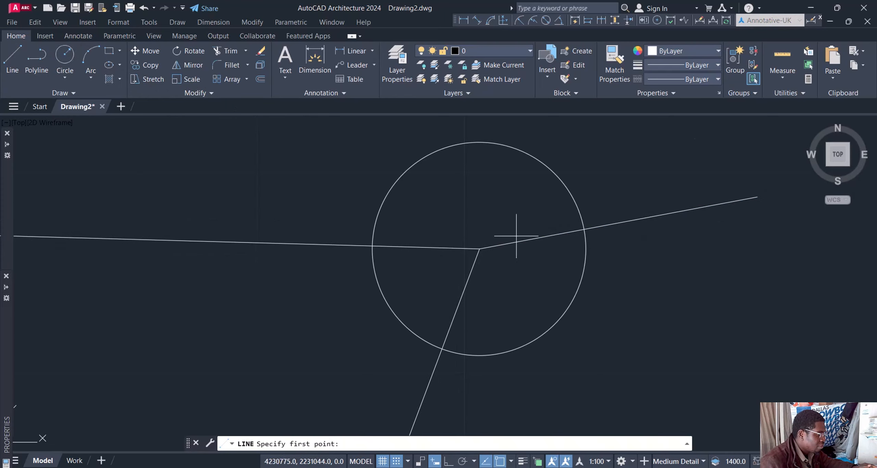
click(619, 223)
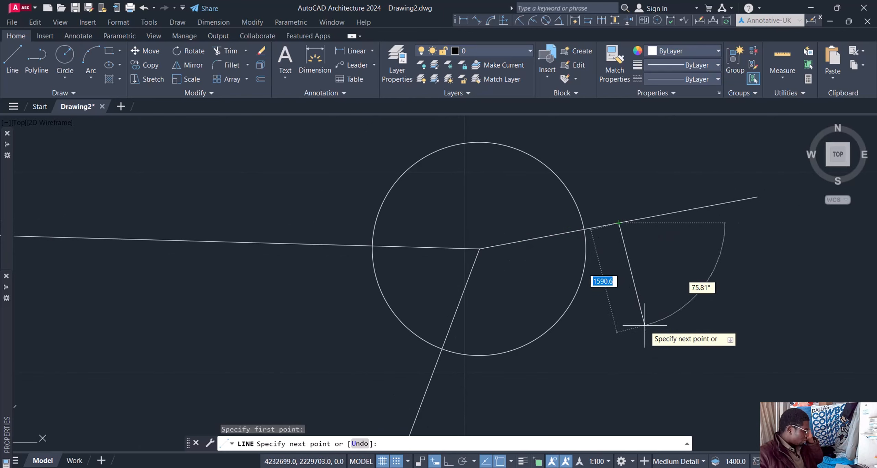
key(Escape)
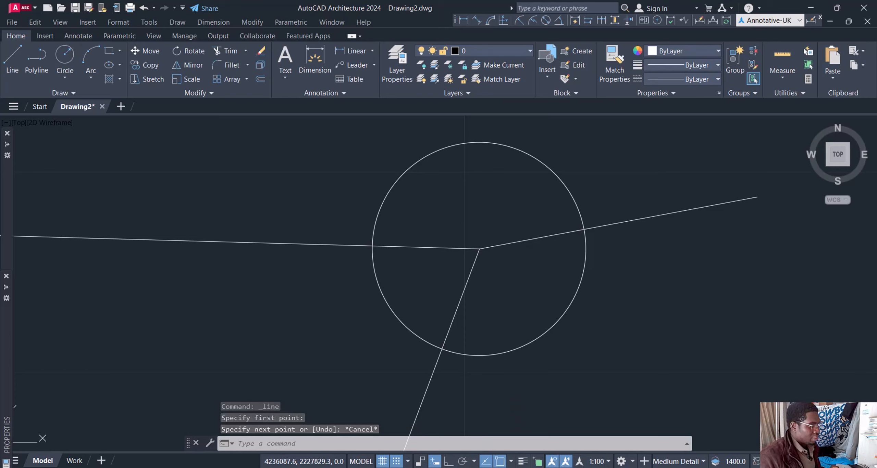
Toggle the Coordinates display in the status bar customization, leaving it hidden, and hide the Model Space item too.
click(870, 461)
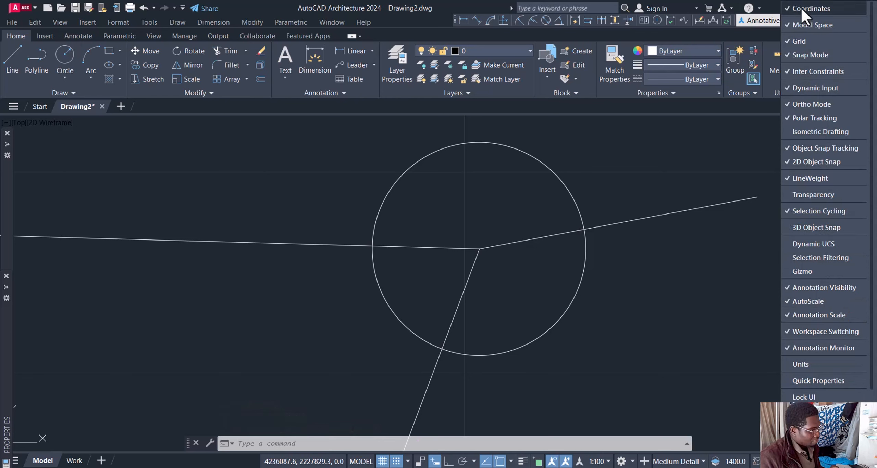
click(787, 8)
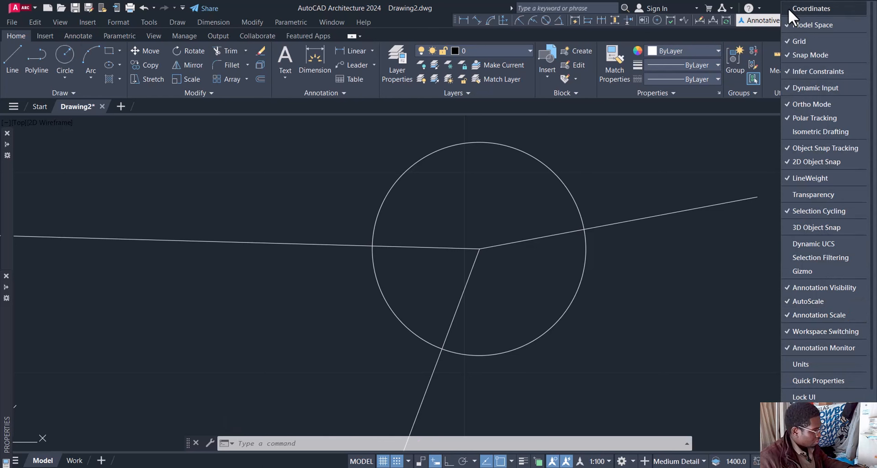
click(788, 8)
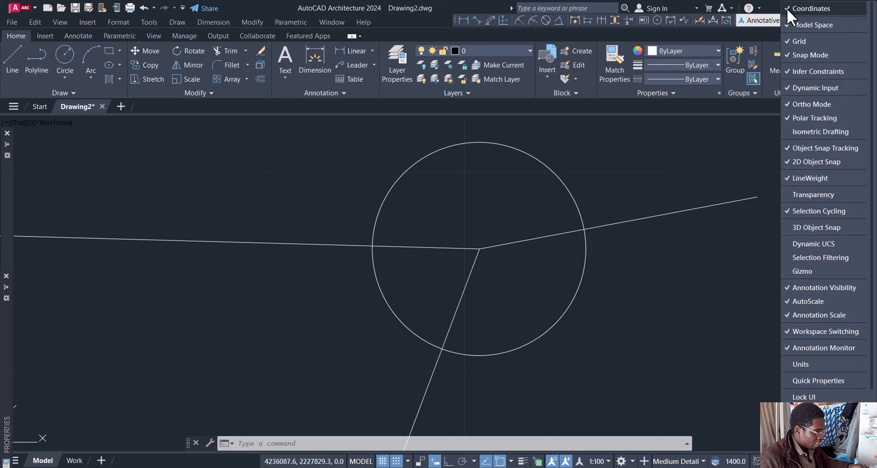
click(787, 9)
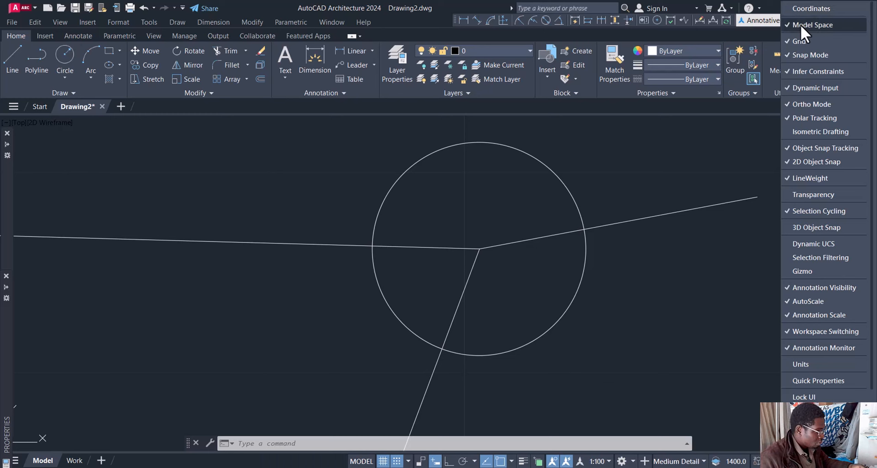
click(795, 25)
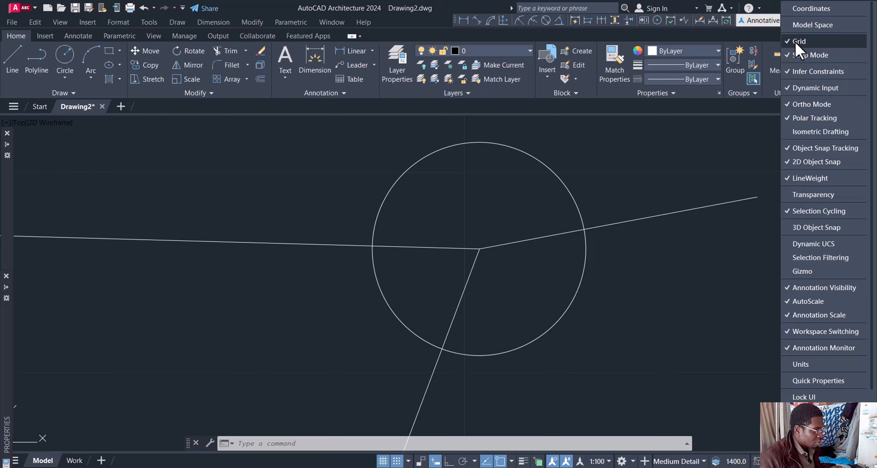
Show the Model Space and Coordinates items in the status bar again and close the customization list.
click(795, 25)
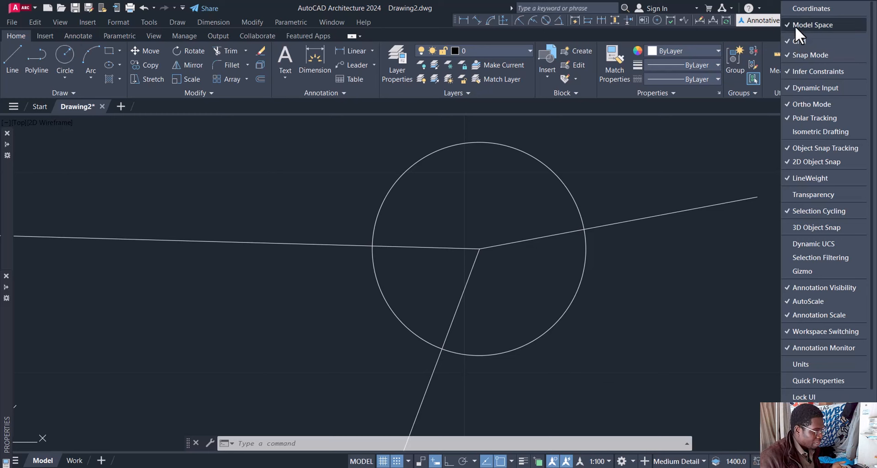
click(803, 8)
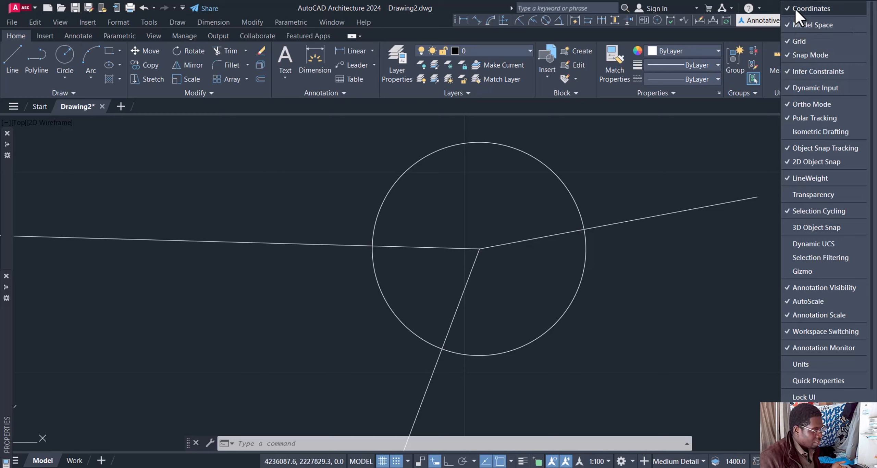
key(Escape)
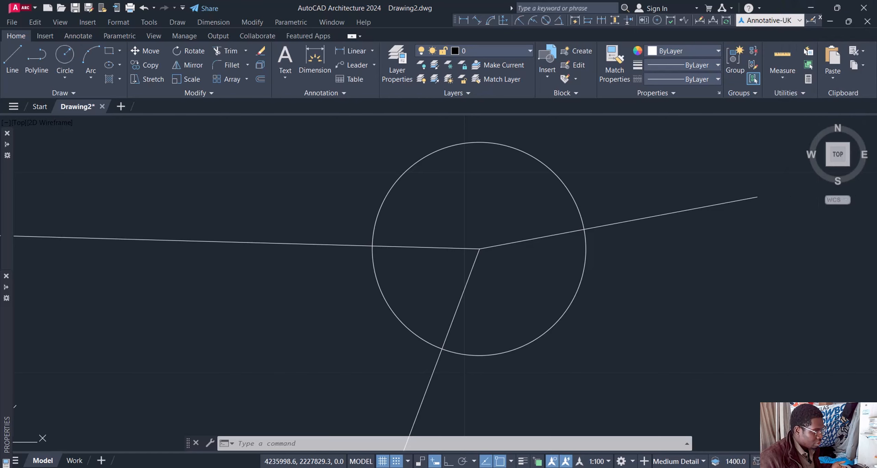
Reopen the status bar customization list, and examine the triangle at several magnifications, from its circled corner out to the drawing origin.
click(870, 462)
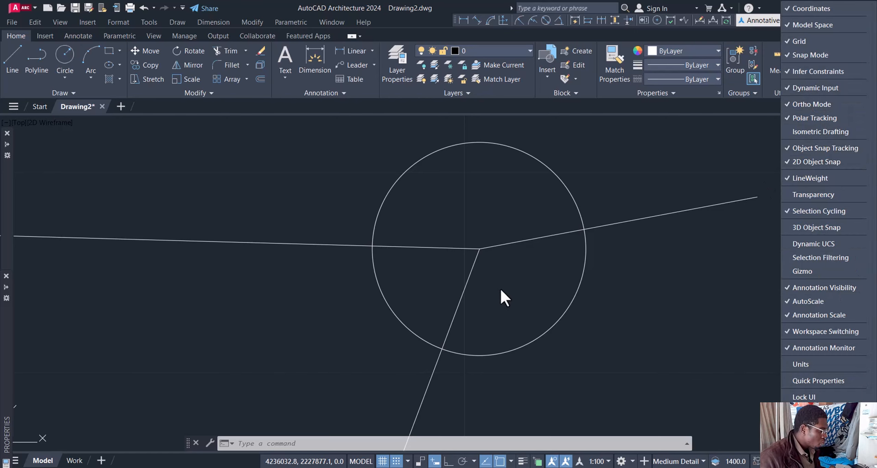
scroll(500, 288, down, 8)
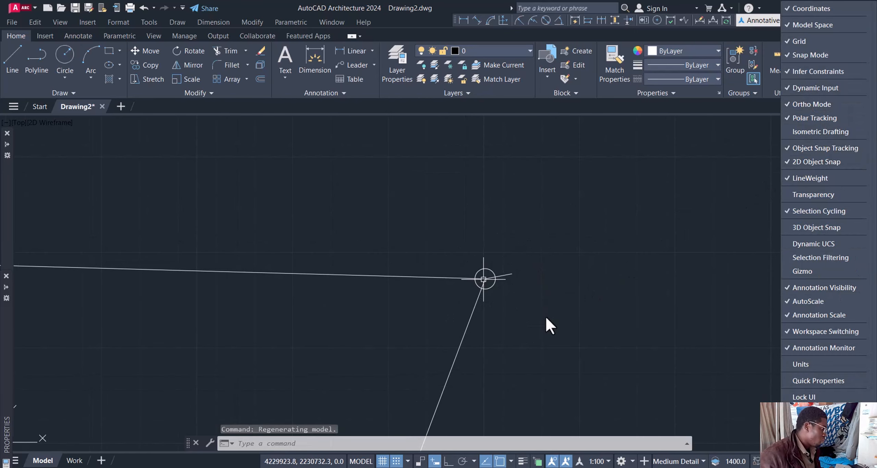
scroll(197, 225, down, 5)
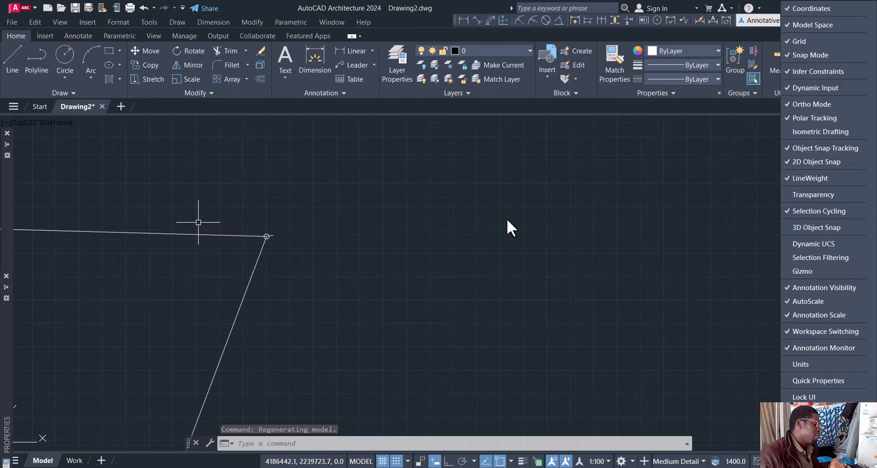
scroll(478, 226, down, 5)
scroll(406, 244, down, 8)
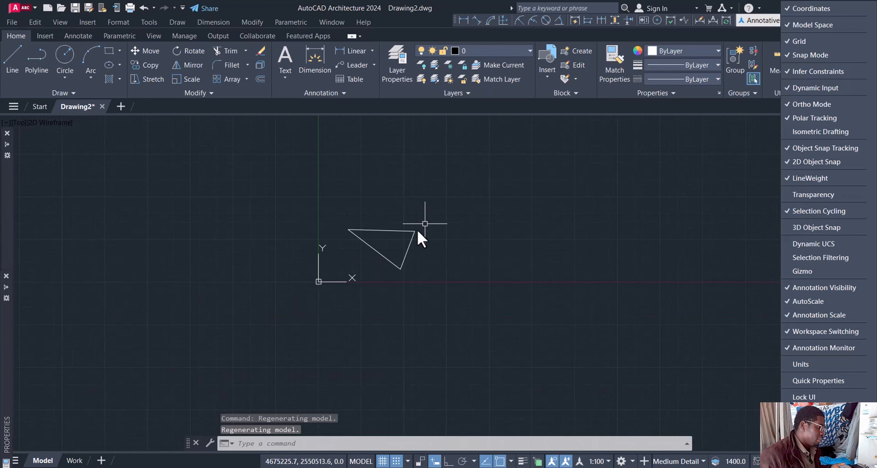
scroll(357, 262, up, 4)
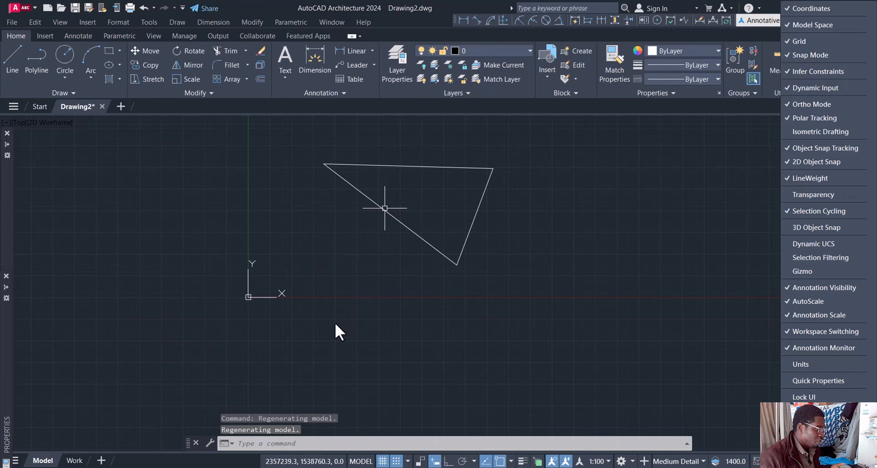
scroll(376, 299, up, 2)
scroll(484, 240, down, 5)
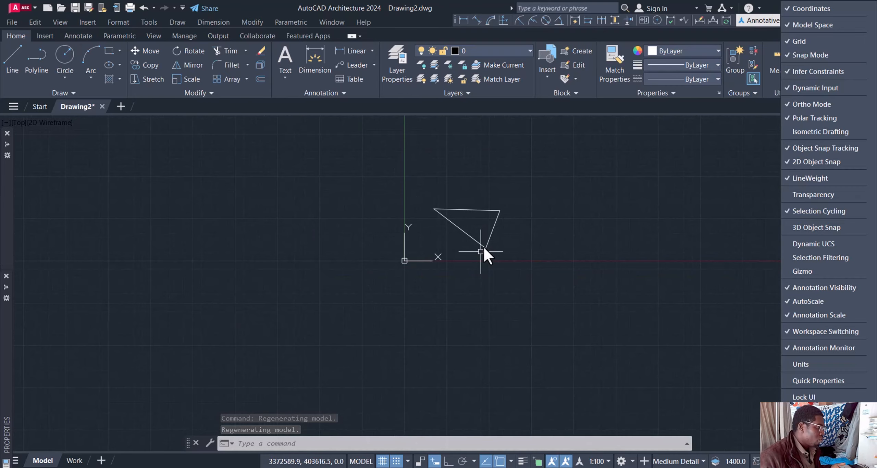
scroll(481, 211, up, 12)
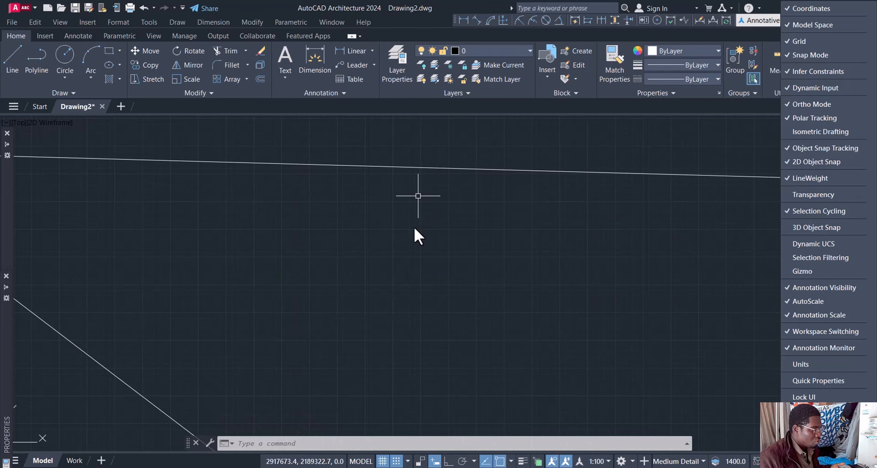
scroll(418, 196, down, 8)
click(664, 213)
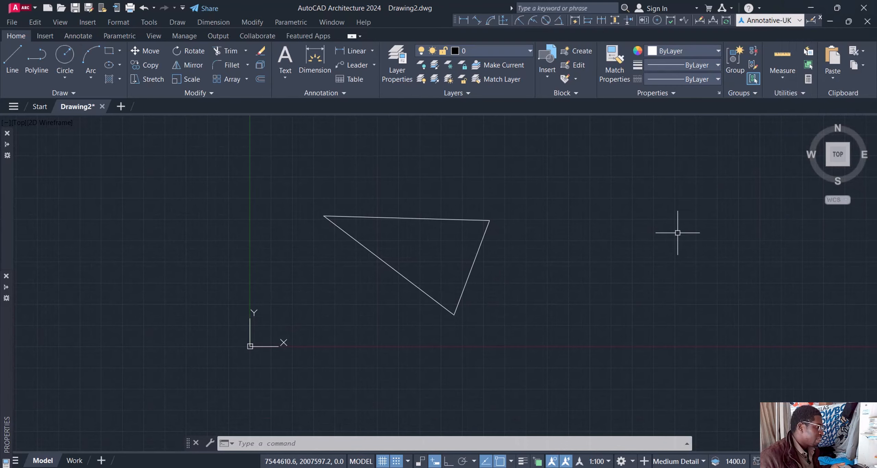
scroll(353, 234, up, 6)
scroll(344, 251, down, 2)
scroll(377, 227, down, 4)
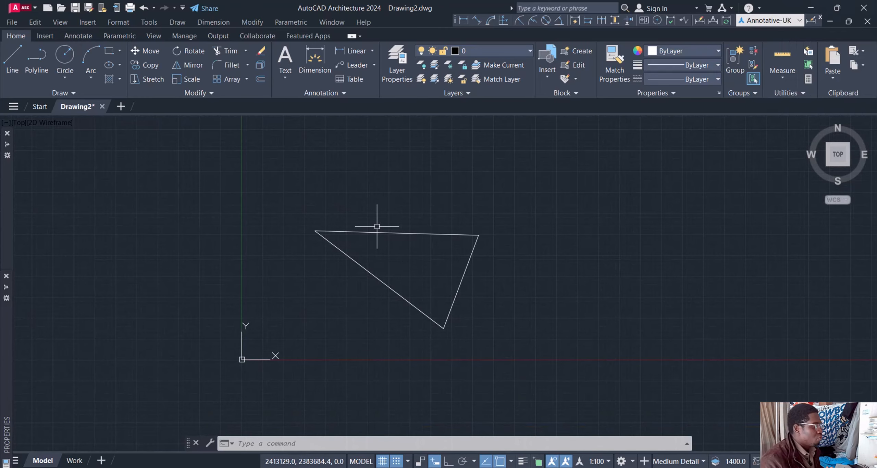